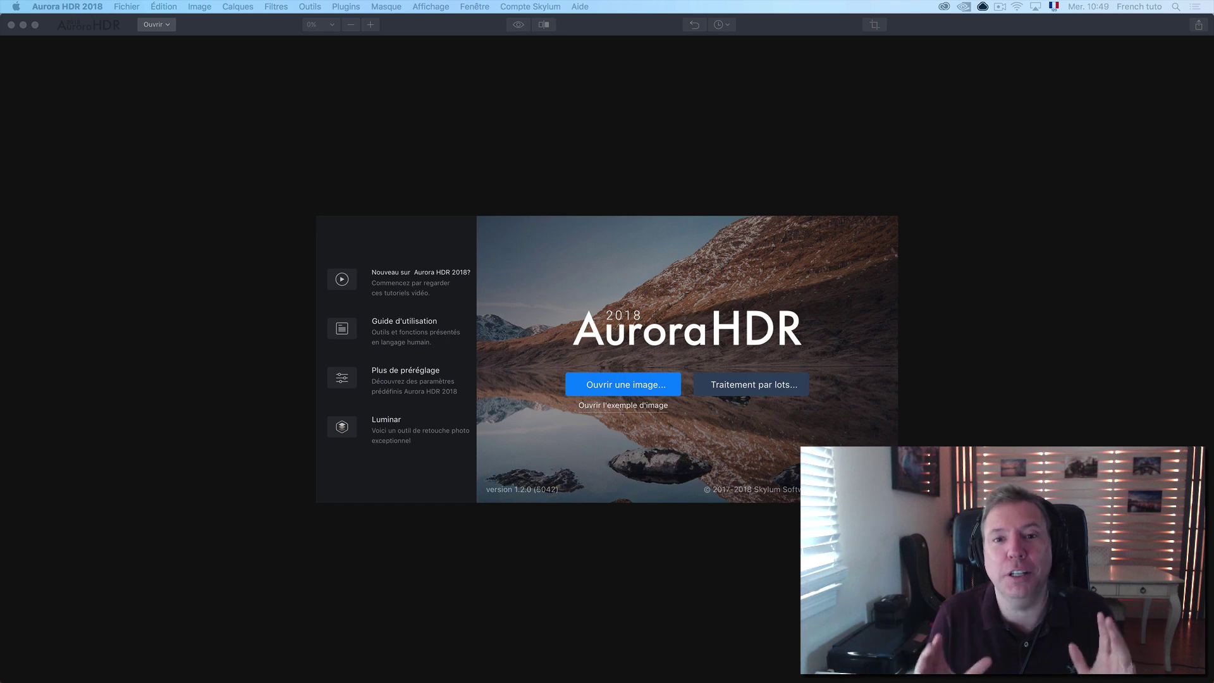
Open the three bracketed exposures paris Seine-3.dng, paris Seine-4.dng and paris Seine.dng from the AURORA MASTERCLASS folder
{"action": "left_click", "coordinate": [649, 386]}
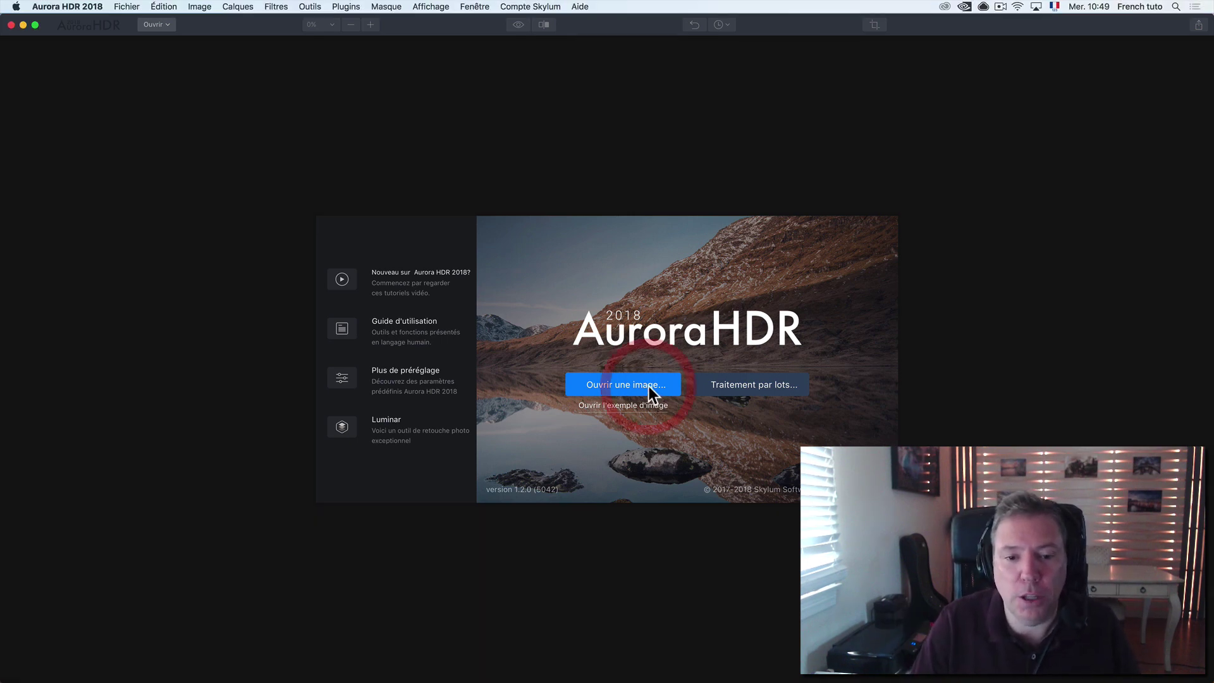
{"action": "left_click", "coordinate": [635, 385]}
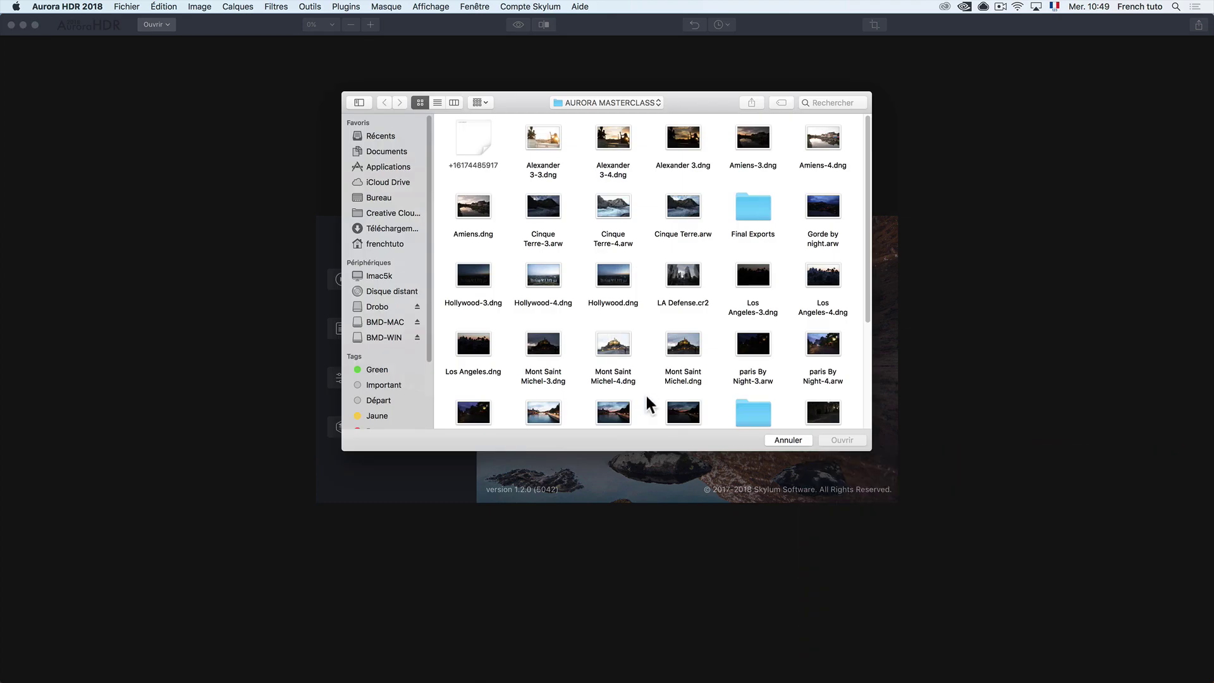
{"action": "left_click_drag", "start_coordinate": [867, 448], "coordinate": [974, 594]}
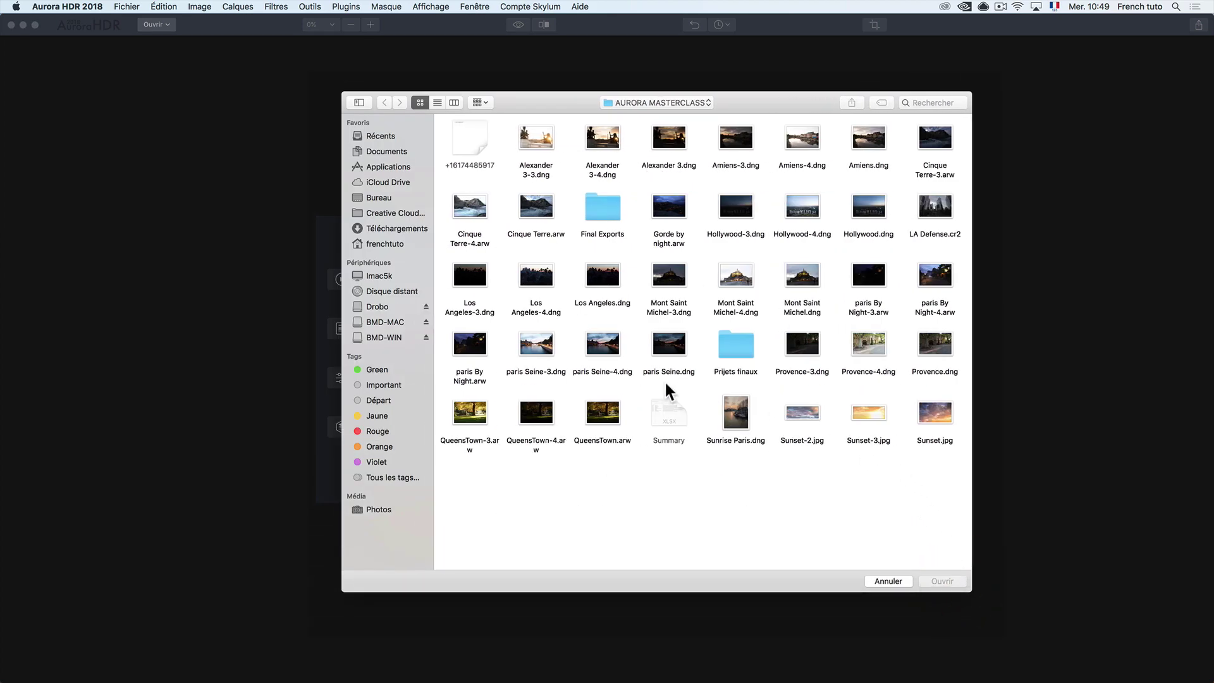
{"action": "left_click", "coordinate": [523, 350]}
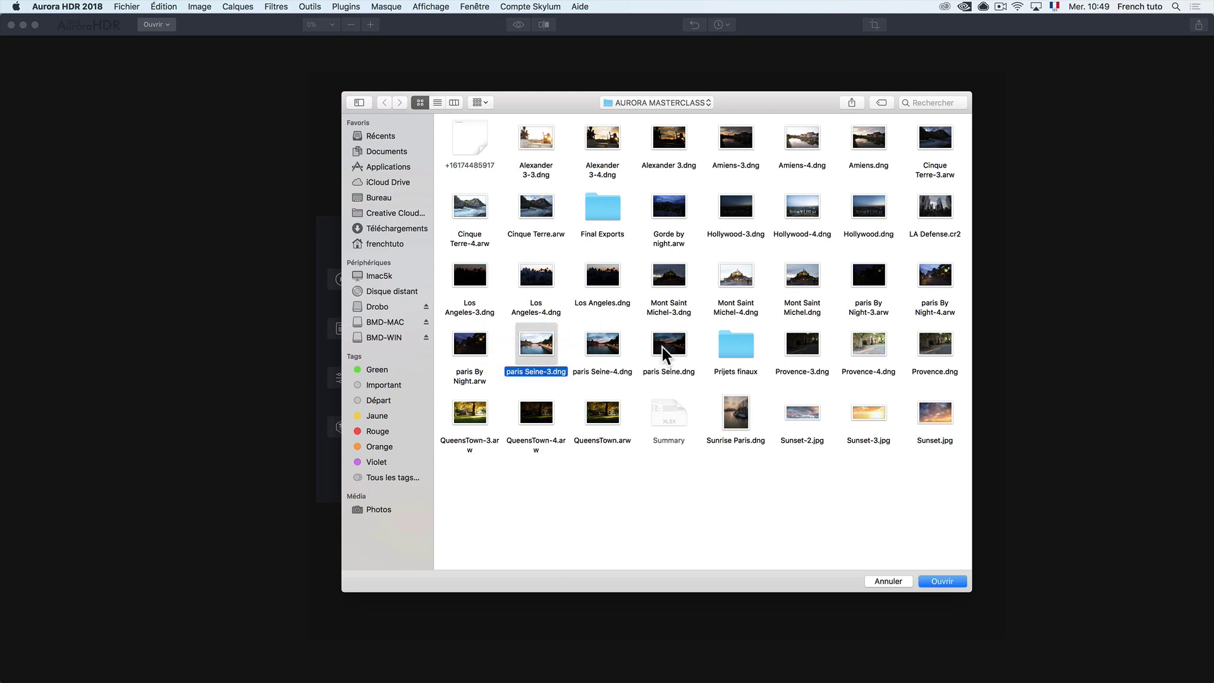
{"action": "left_click", "coordinate": [608, 348], "text": "super"}
{"action": "left_click", "coordinate": [669, 349], "text": "super"}
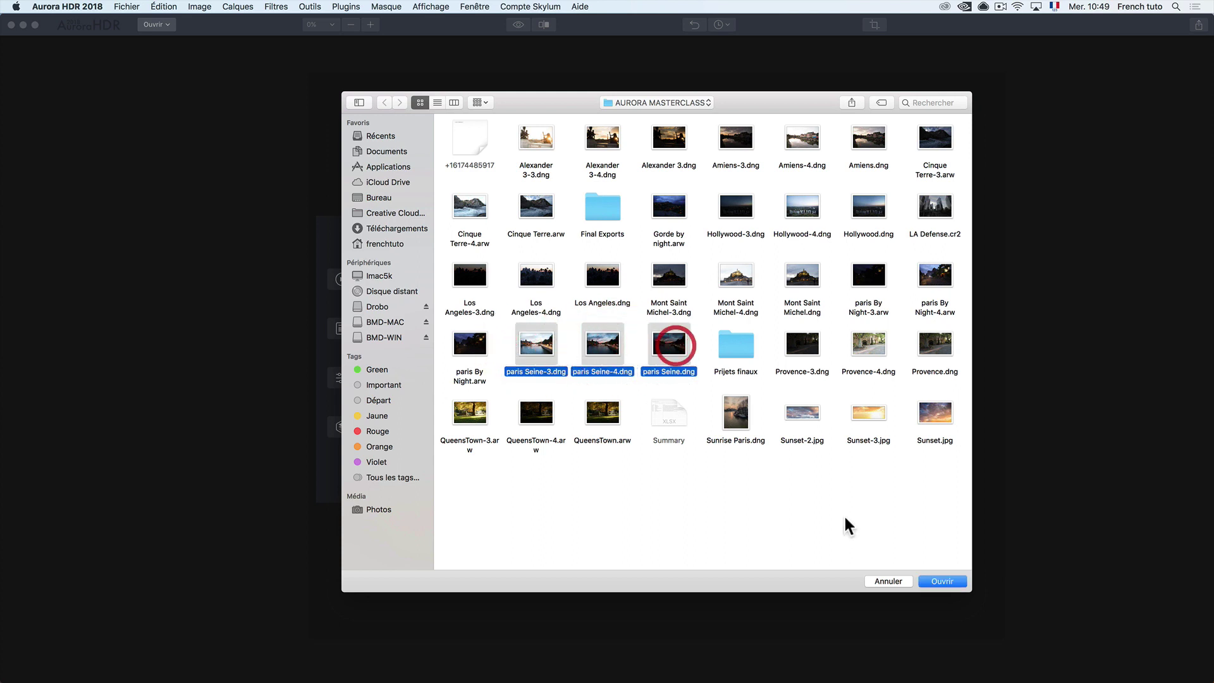
{"action": "left_click", "coordinate": [947, 581]}
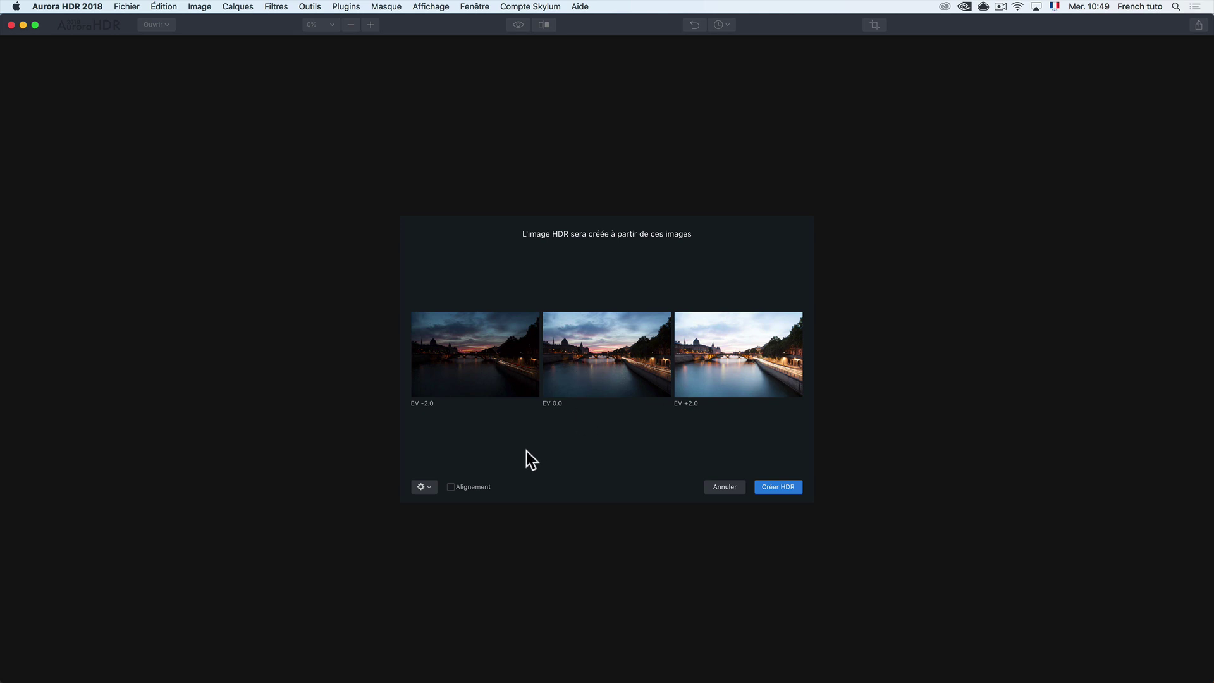
Enable Alignement, check the advanced merge options, and create the HDR image from the three exposures
{"action": "left_click", "coordinate": [452, 488]}
{"action": "left_click", "coordinate": [427, 487]}
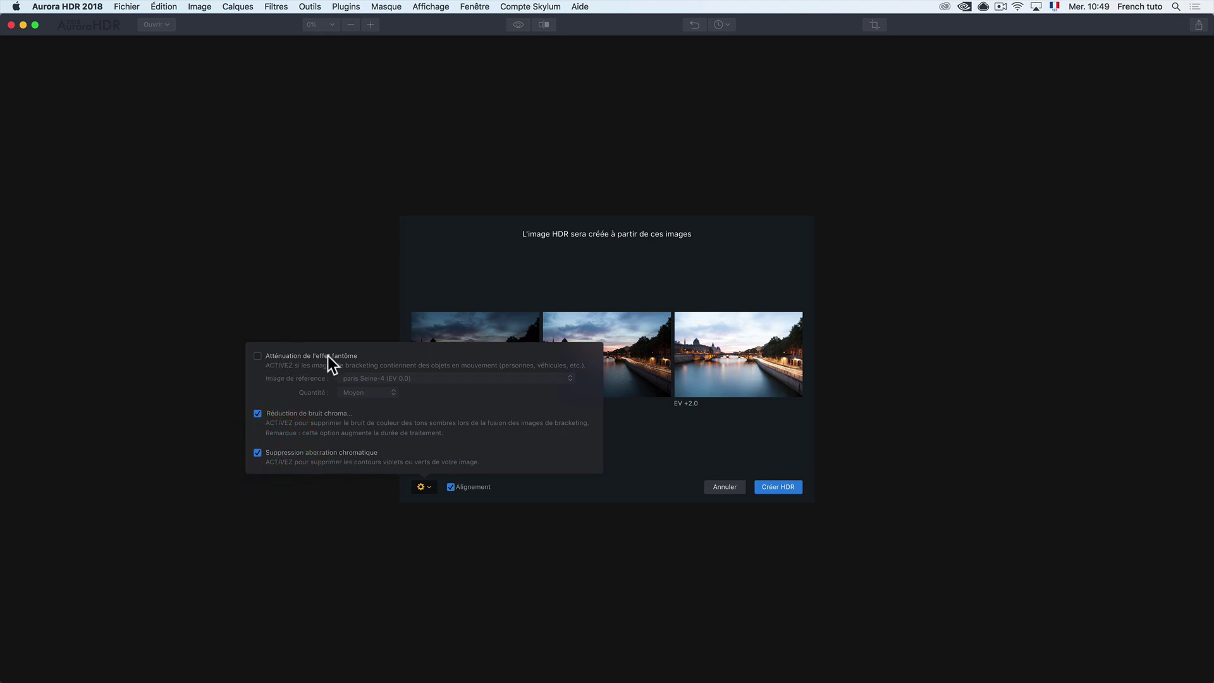
{"action": "left_click", "coordinate": [658, 433]}
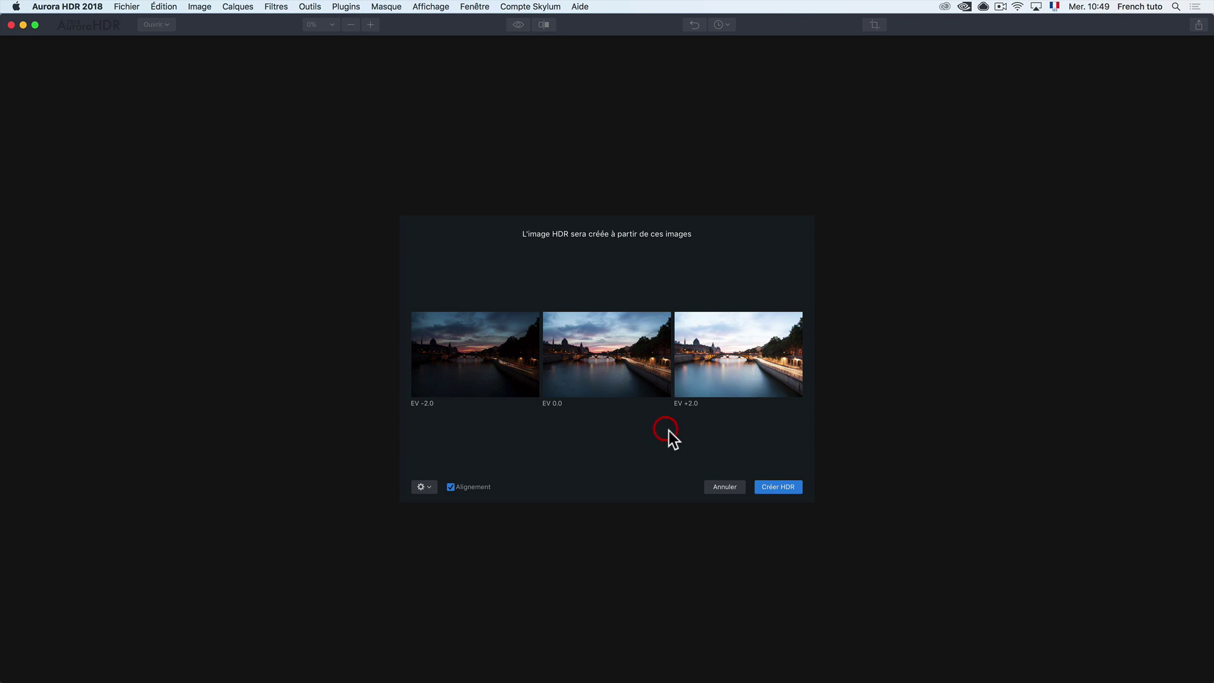
{"action": "left_click", "coordinate": [787, 486]}
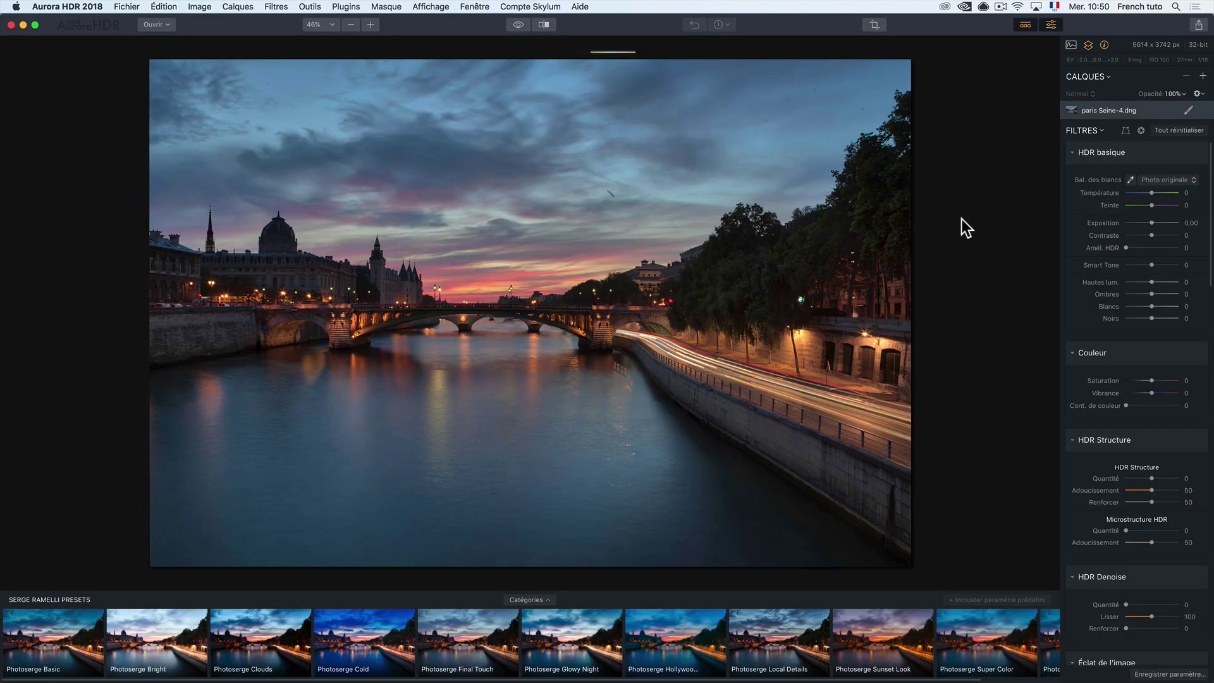
Browse the preset categories and choose Serge Ramelli Presets
{"action": "left_click", "coordinate": [542, 600]}
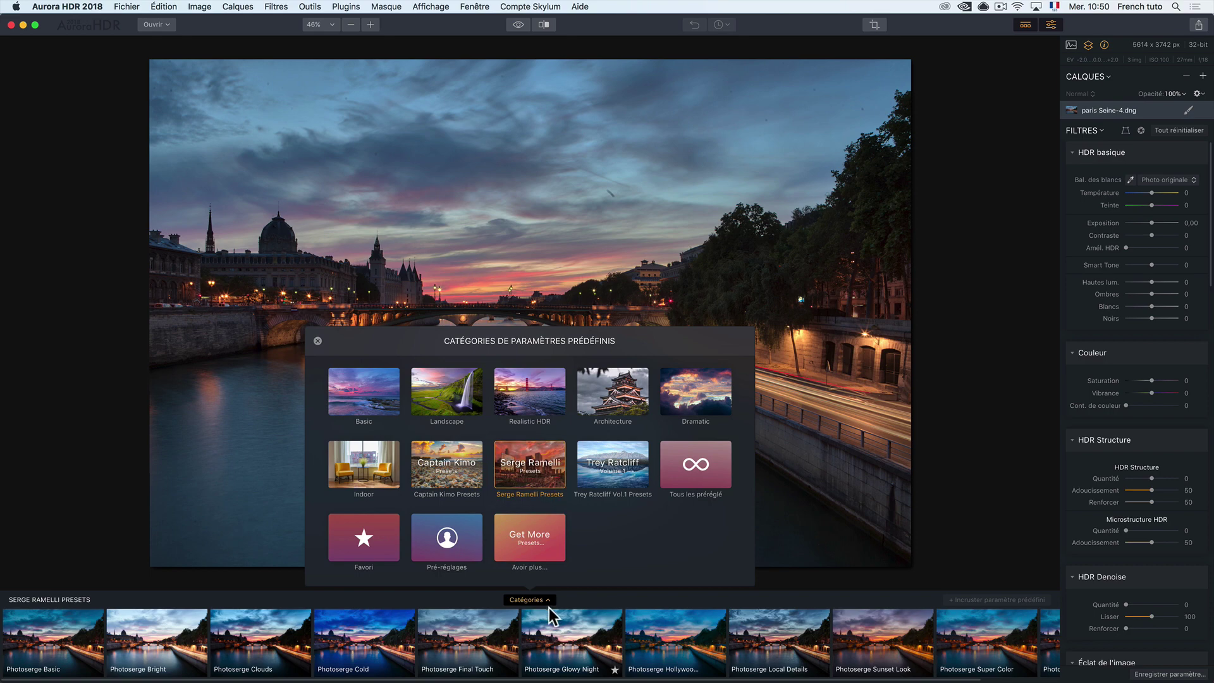
{"action": "left_click", "coordinate": [791, 538]}
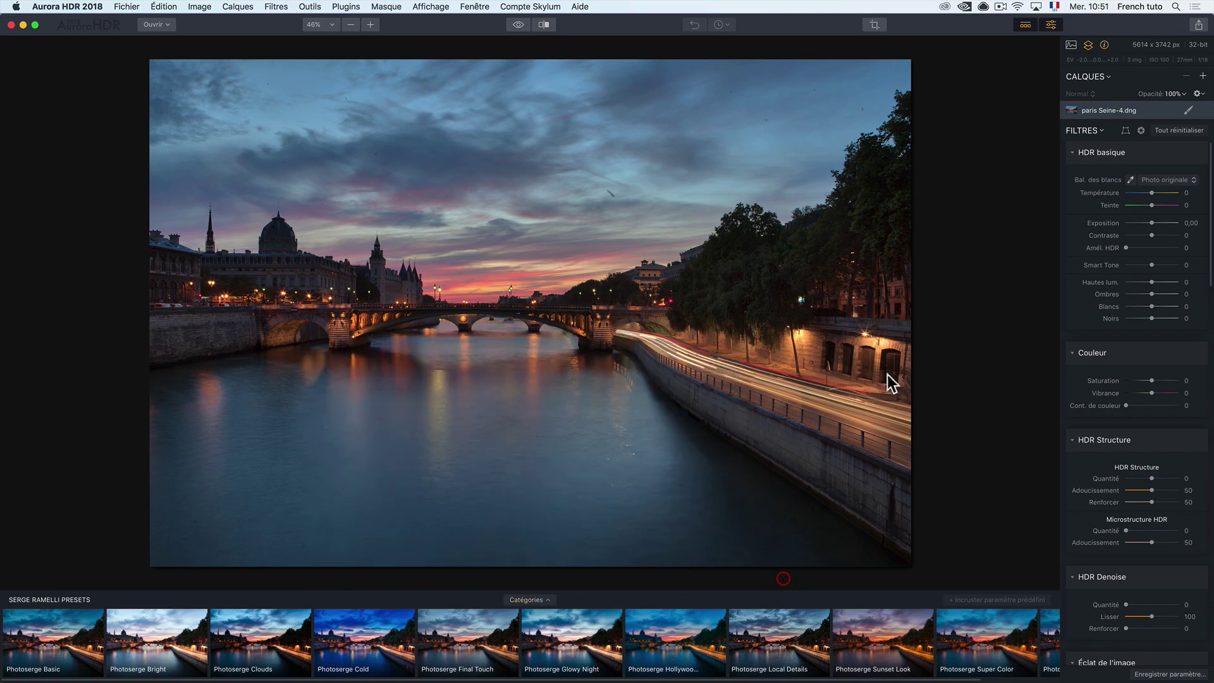
{"action": "left_click", "coordinate": [1024, 28]}
{"action": "left_click", "coordinate": [1024, 28]}
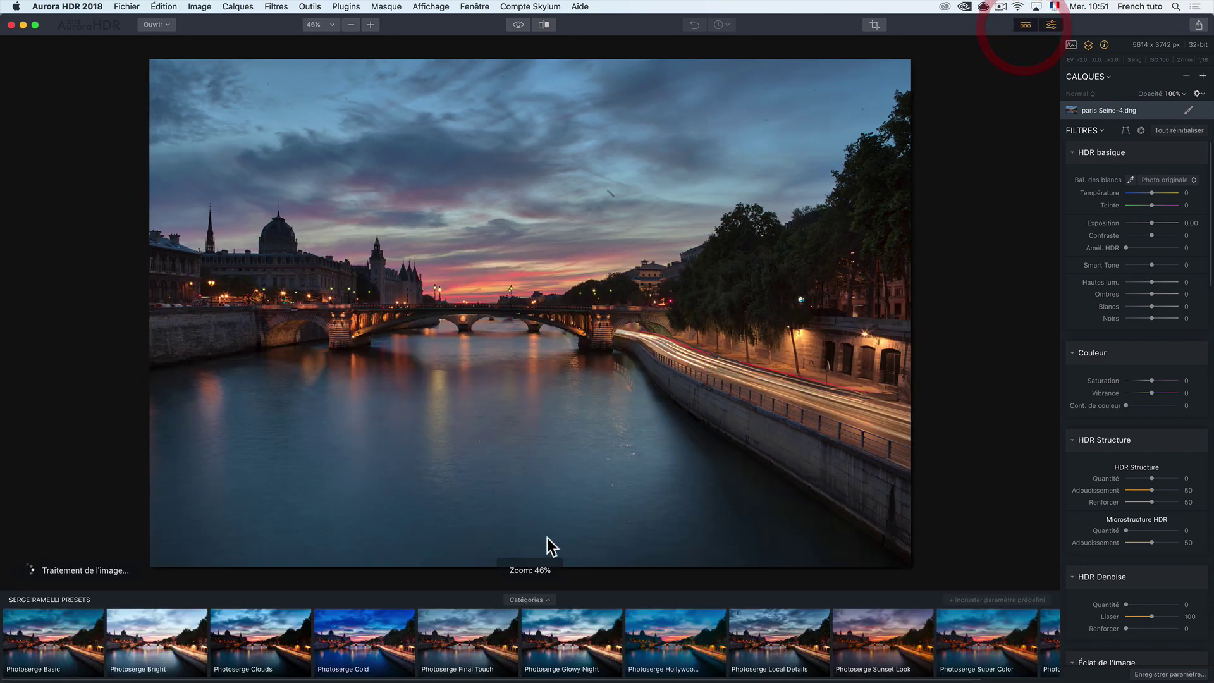
{"action": "left_click", "coordinate": [529, 599]}
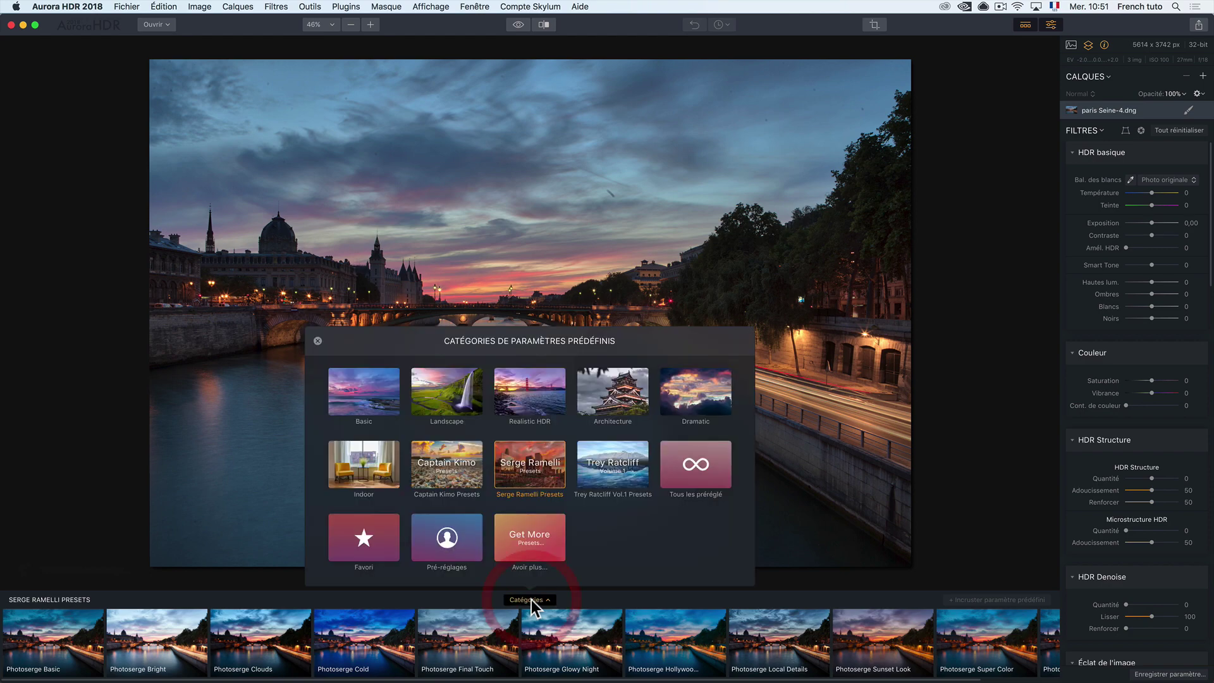
{"action": "left_click", "coordinate": [528, 471]}
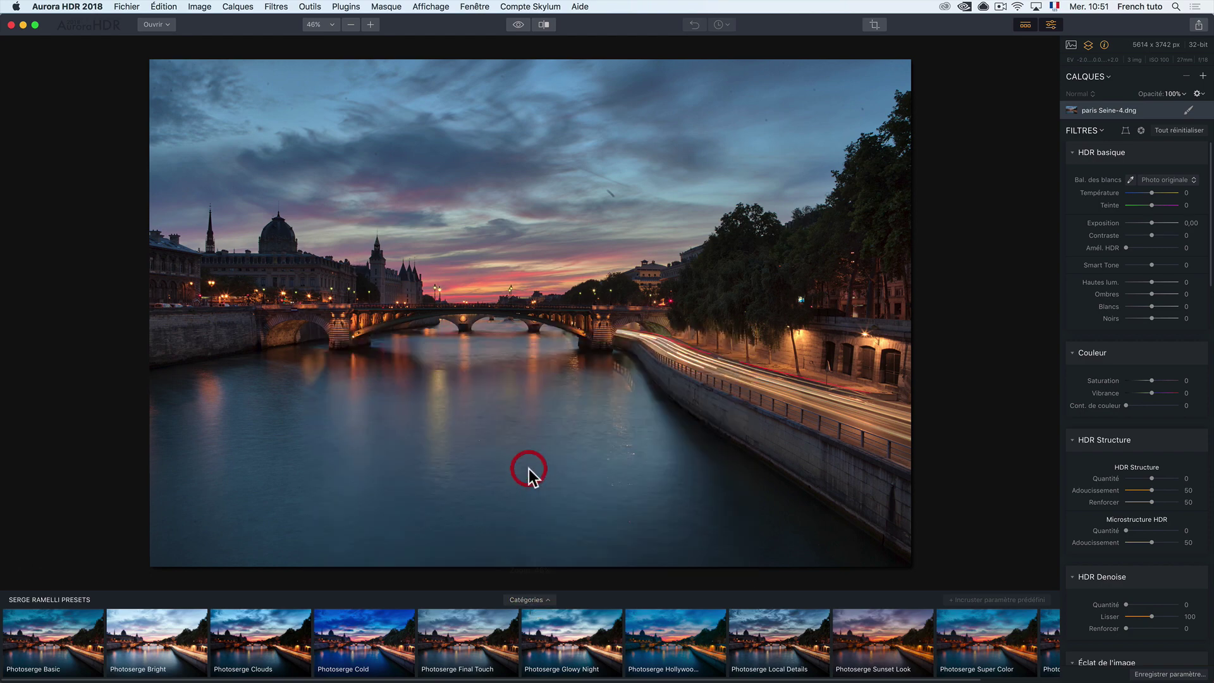
Try the Photoserge Basic preset and compare the result with the original image
{"action": "left_click", "coordinate": [46, 629]}
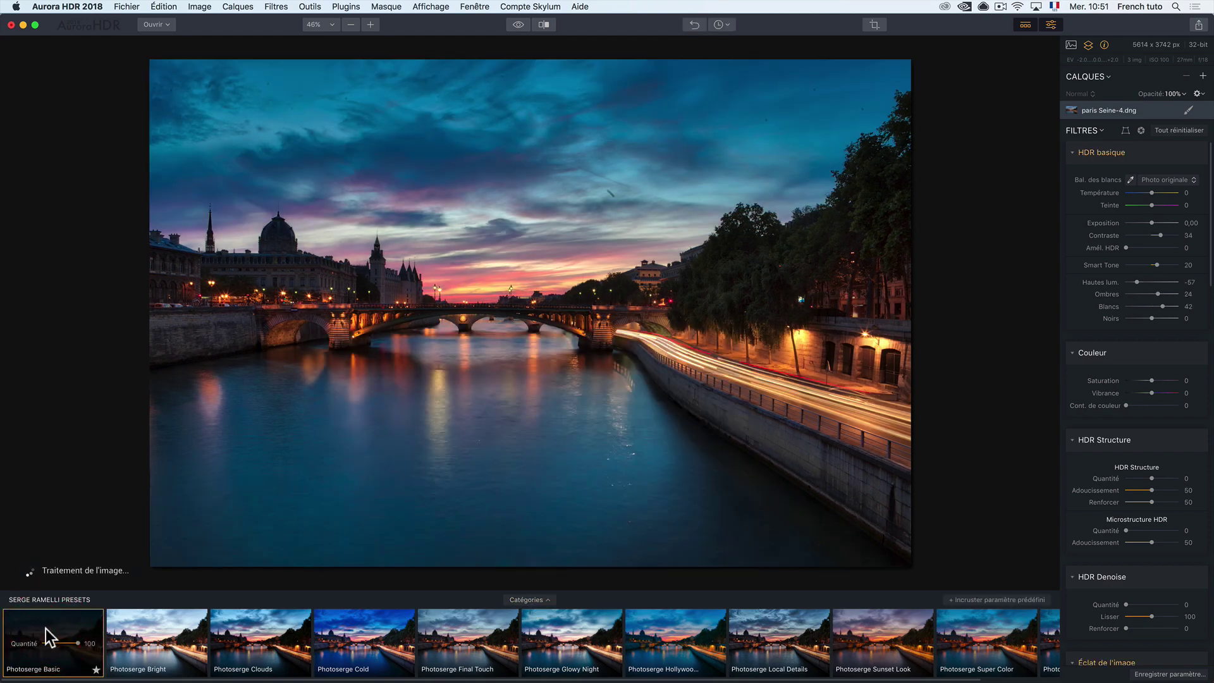
{"action": "left_click", "coordinate": [515, 27]}
{"action": "left_click", "coordinate": [515, 26]}
{"action": "left_click", "coordinate": [514, 26]}
{"action": "left_click", "coordinate": [515, 26]}
Compare the Photoserge Sunset Look and Photoserge Super Color presets, and apply Photoserge Sunset Look
{"action": "left_click", "coordinate": [897, 621]}
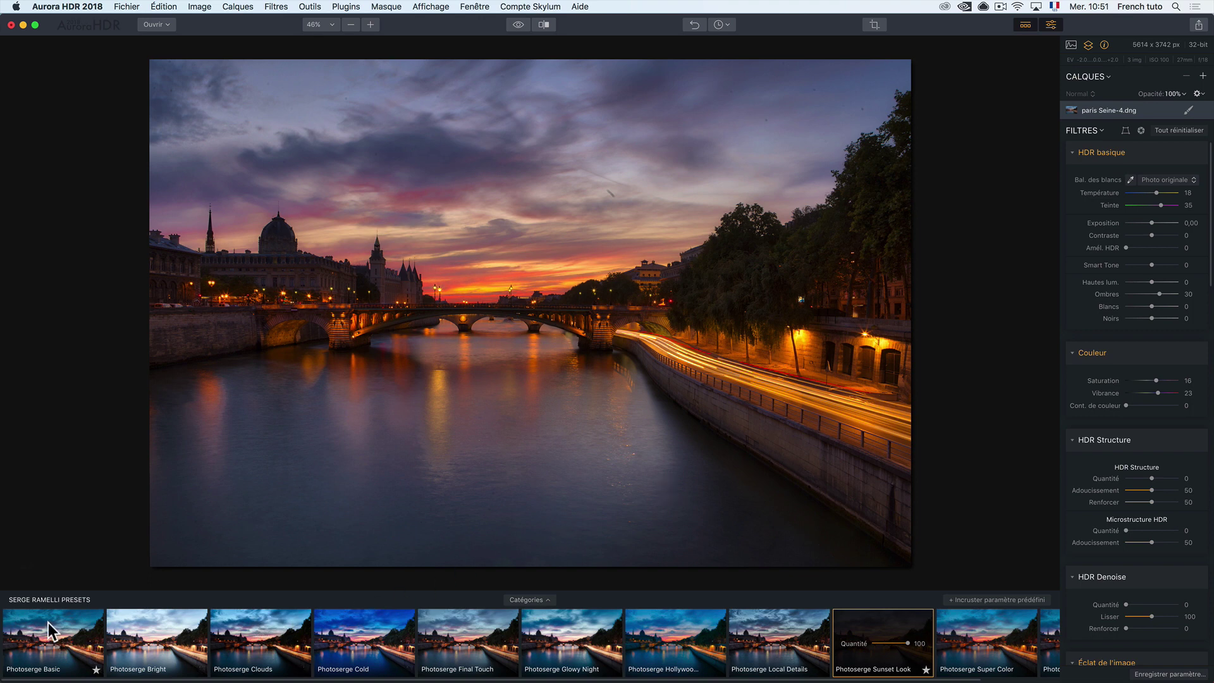
{"action": "left_click", "coordinate": [977, 638]}
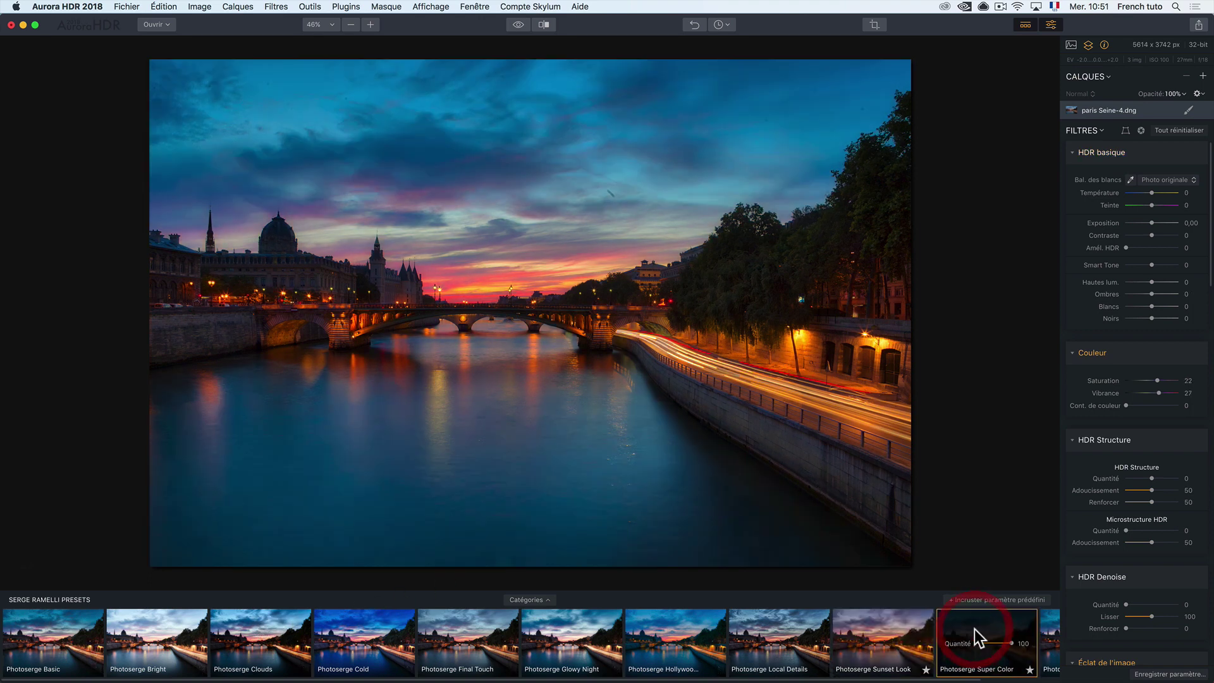
{"action": "left_click", "coordinate": [863, 626]}
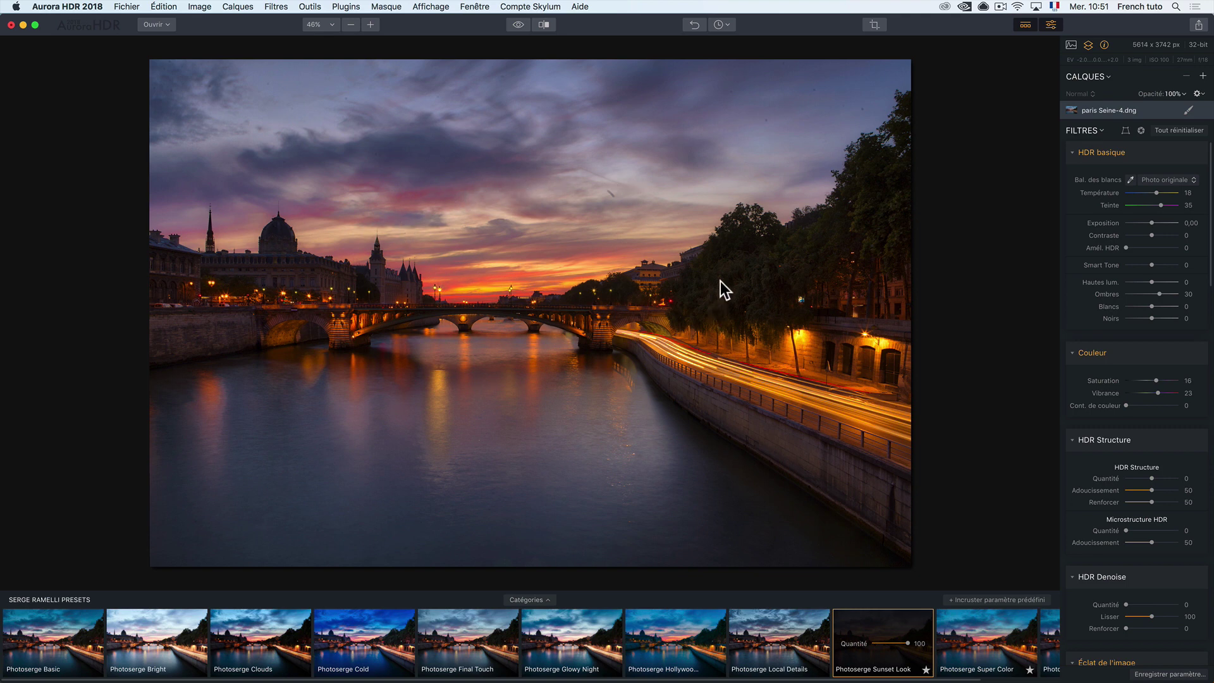
Try cooler and warmer white balances in HDR basique and set Température to 8
{"action": "left_click_drag", "start_coordinate": [1157, 193], "coordinate": [1156, 193]}
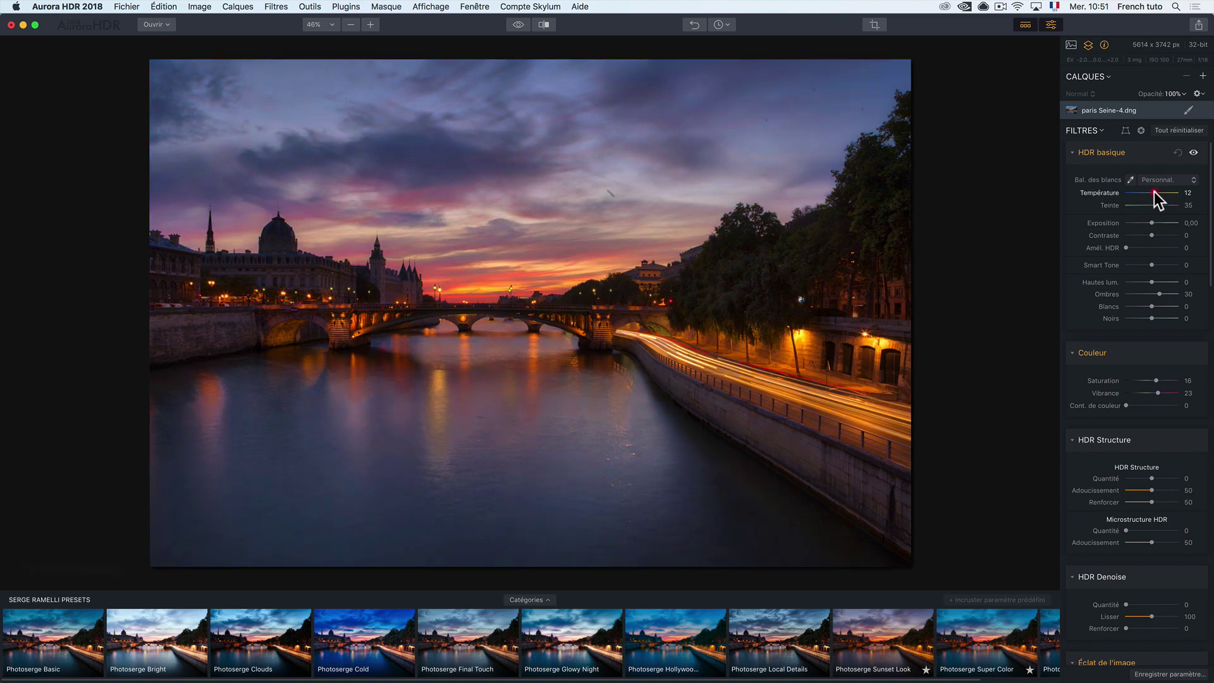
{"action": "left_click_drag", "start_coordinate": [1153, 192], "coordinate": [1153, 192]}
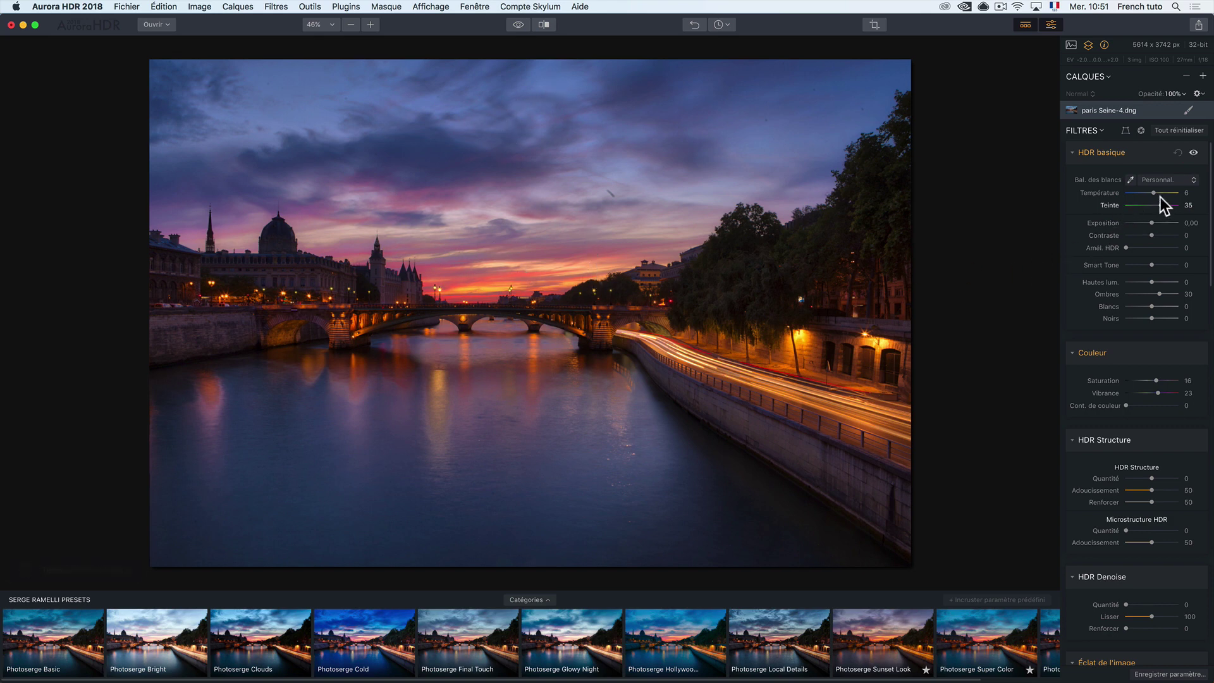
{"action": "left_click_drag", "start_coordinate": [1154, 192], "coordinate": [1155, 192]}
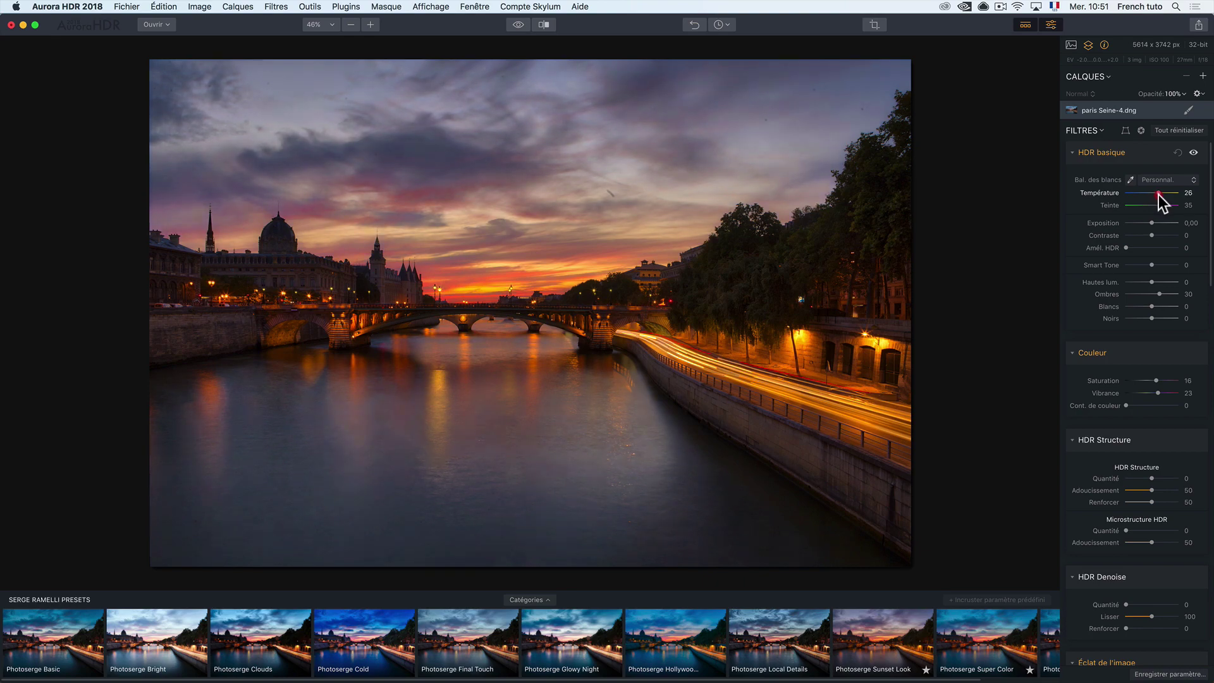
{"action": "left_click_drag", "start_coordinate": [1159, 195], "coordinate": [1152, 196]}
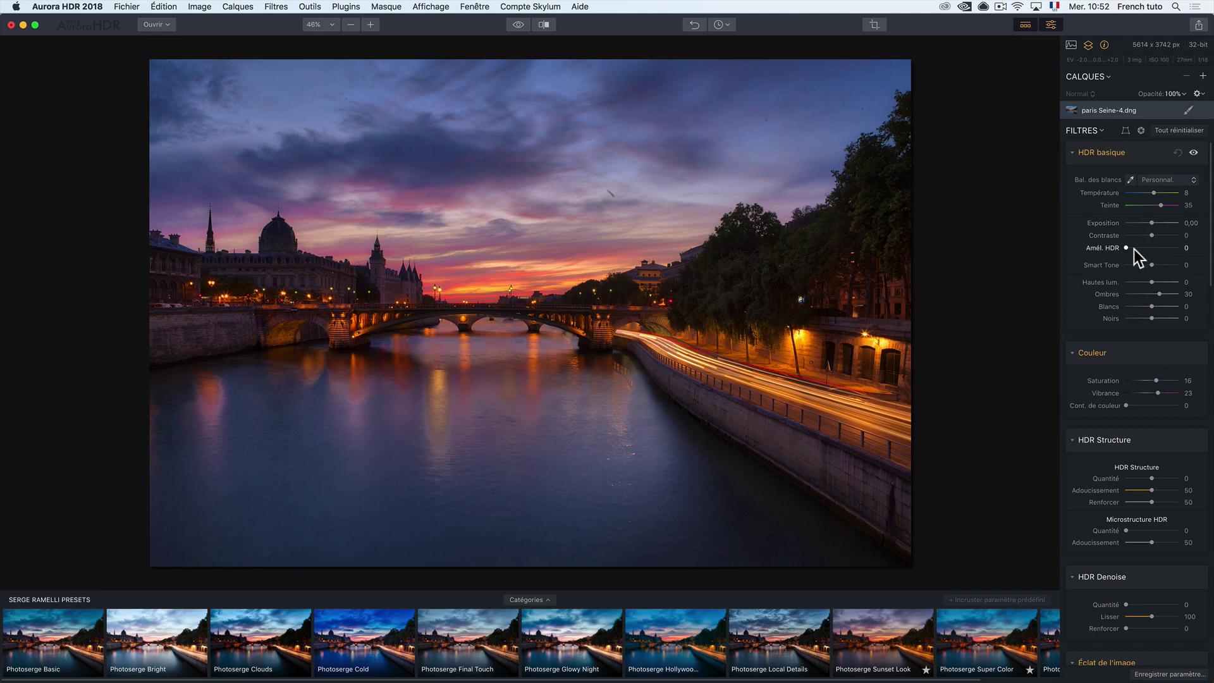
Reset Amél. HDR to 0 after trying it, and set Smart Tone to 38 and Contraste to 19
{"action": "left_click_drag", "start_coordinate": [1133, 249], "coordinate": [1189, 250]}
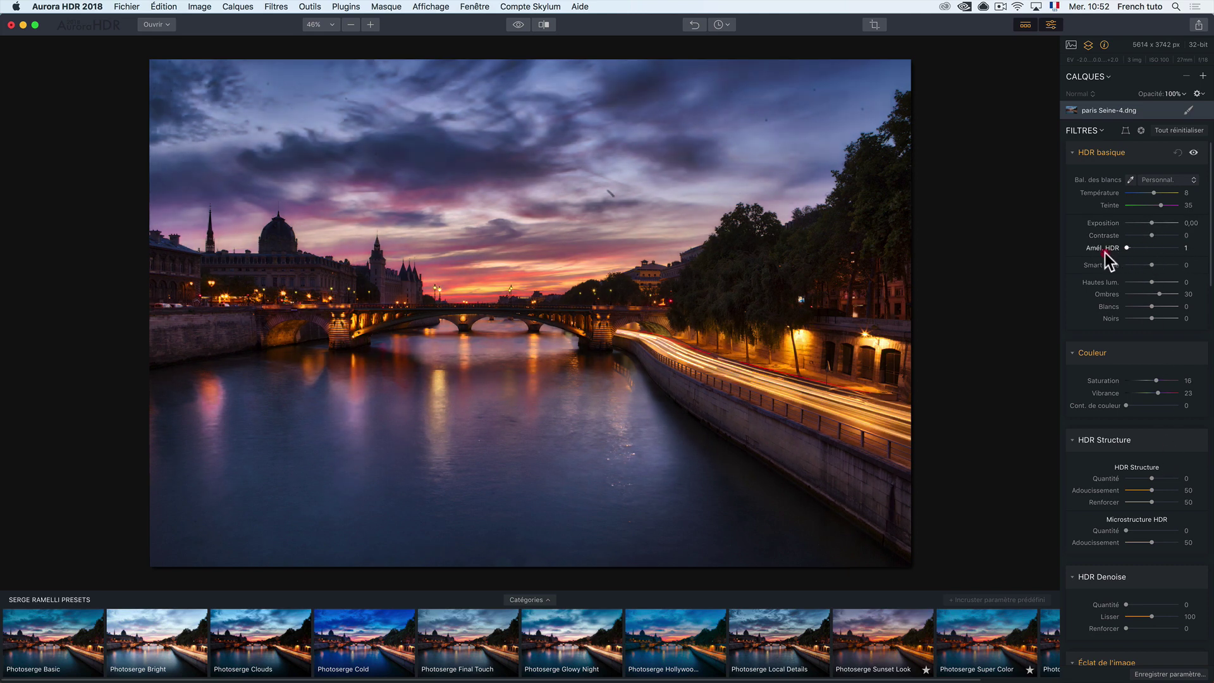
{"action": "double_click", "coordinate": [1103, 249]}
{"action": "left_click_drag", "start_coordinate": [1151, 266], "coordinate": [1158, 235]}
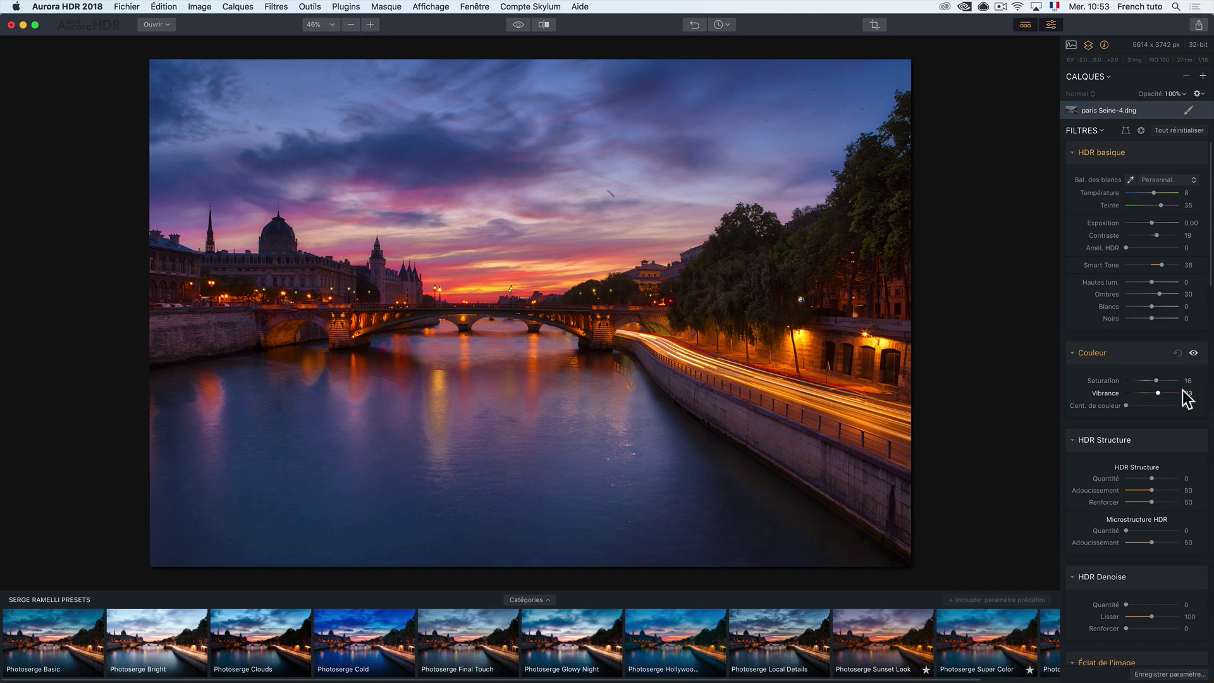
Set Saturation to 9 and Vibrance to 12 in the Couleur filter, and review the other filters
{"action": "left_click_drag", "start_coordinate": [1157, 381], "coordinate": [1155, 392]}
{"action": "scroll", "coordinate": [1138, 268], "scroll_direction": "down", "scroll_amount": 5}
{"action": "scroll", "coordinate": [1152, 275], "scroll_direction": "down", "scroll_amount": 1}
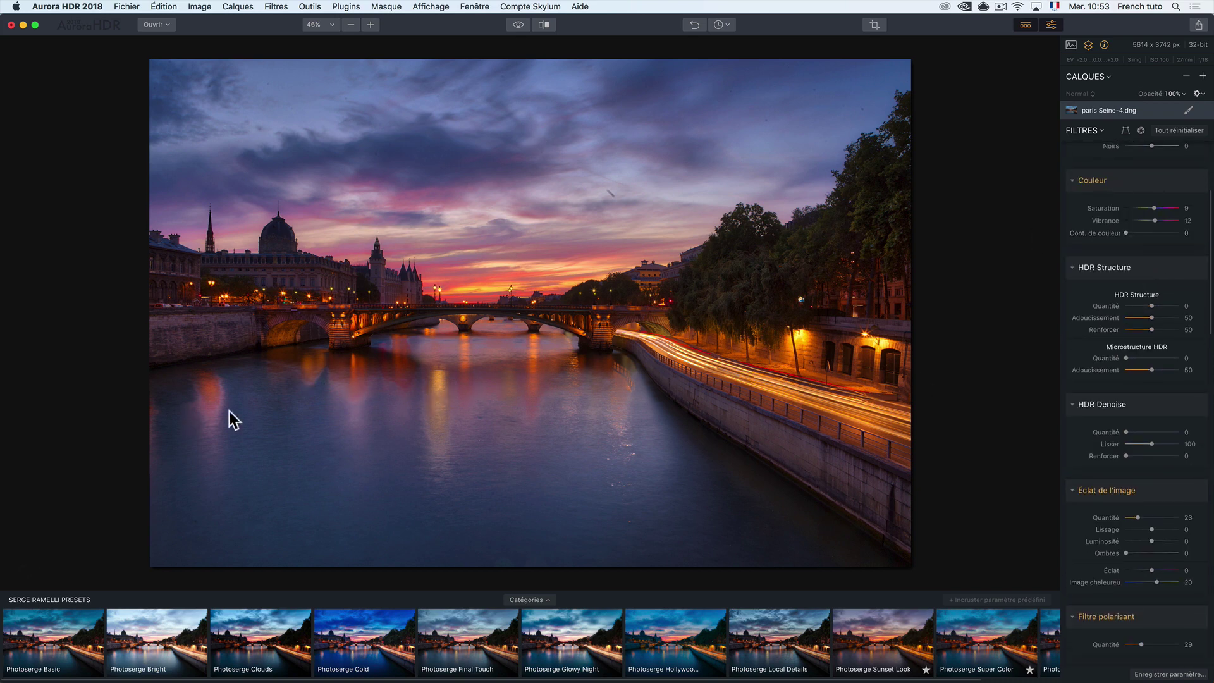
{"action": "scroll", "coordinate": [1114, 367], "scroll_direction": "down", "scroll_amount": 1}
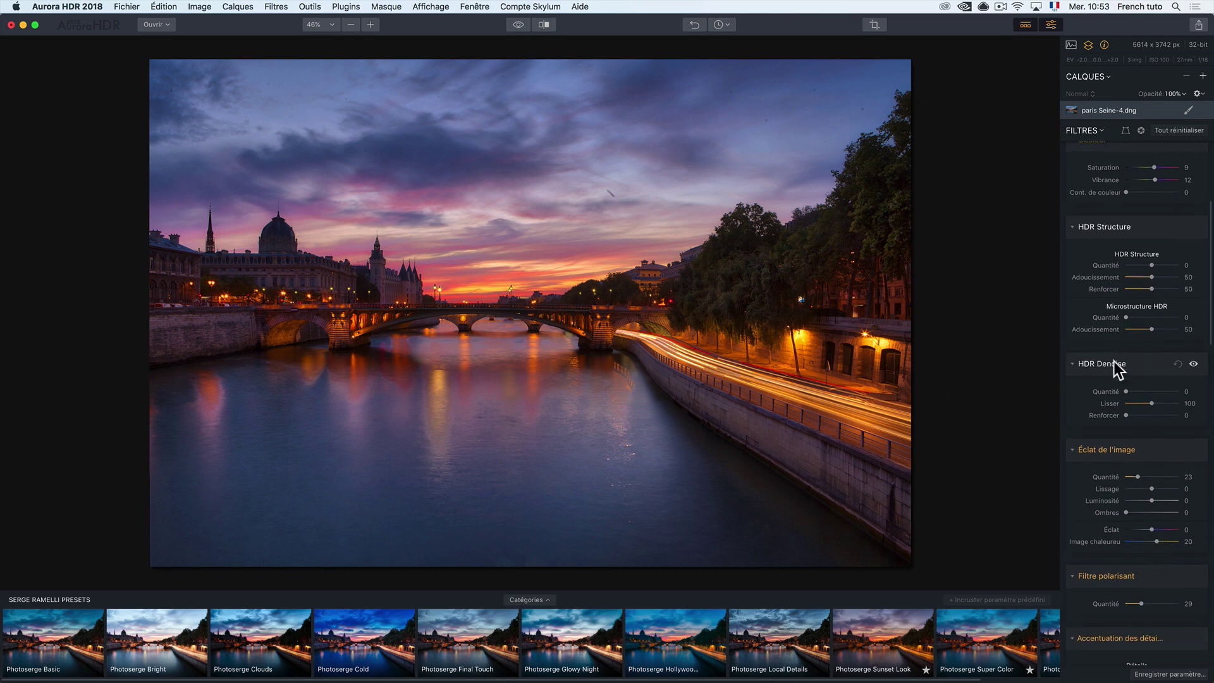
{"action": "scroll", "coordinate": [1129, 358], "scroll_direction": "up", "scroll_amount": 5}
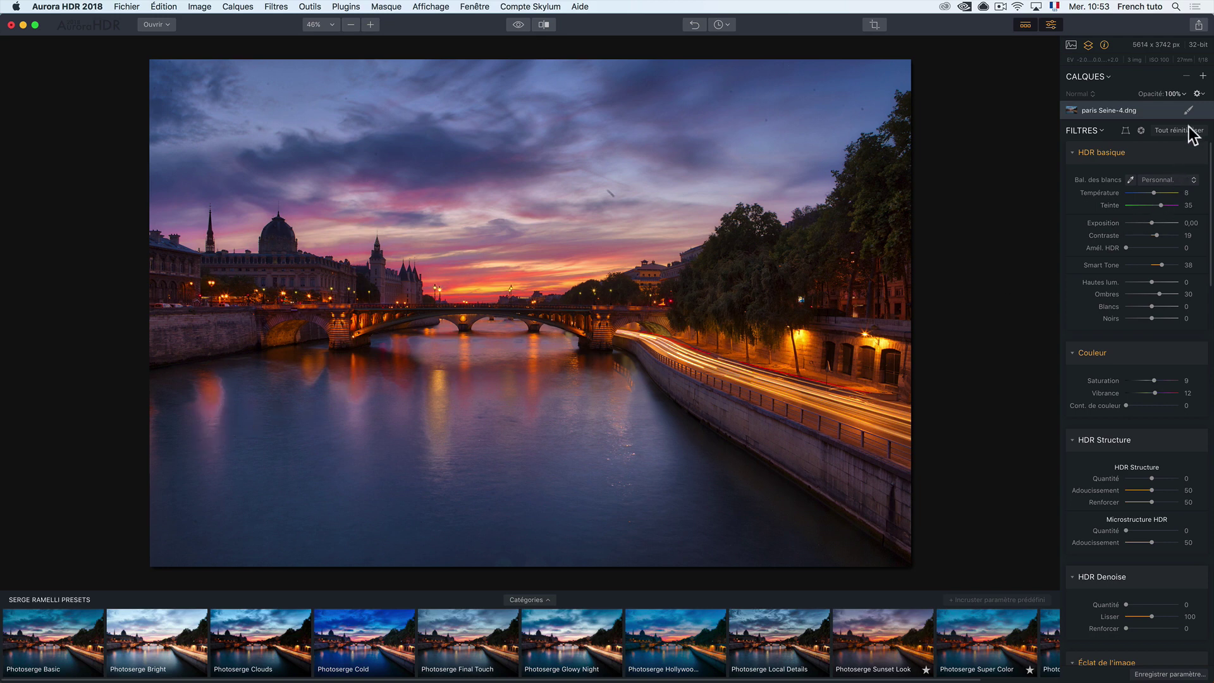
Add a new HDR bracketing layer from the EV +2.0 exposure and set its Exposition to -2,20
{"action": "left_click", "coordinate": [1202, 76]}
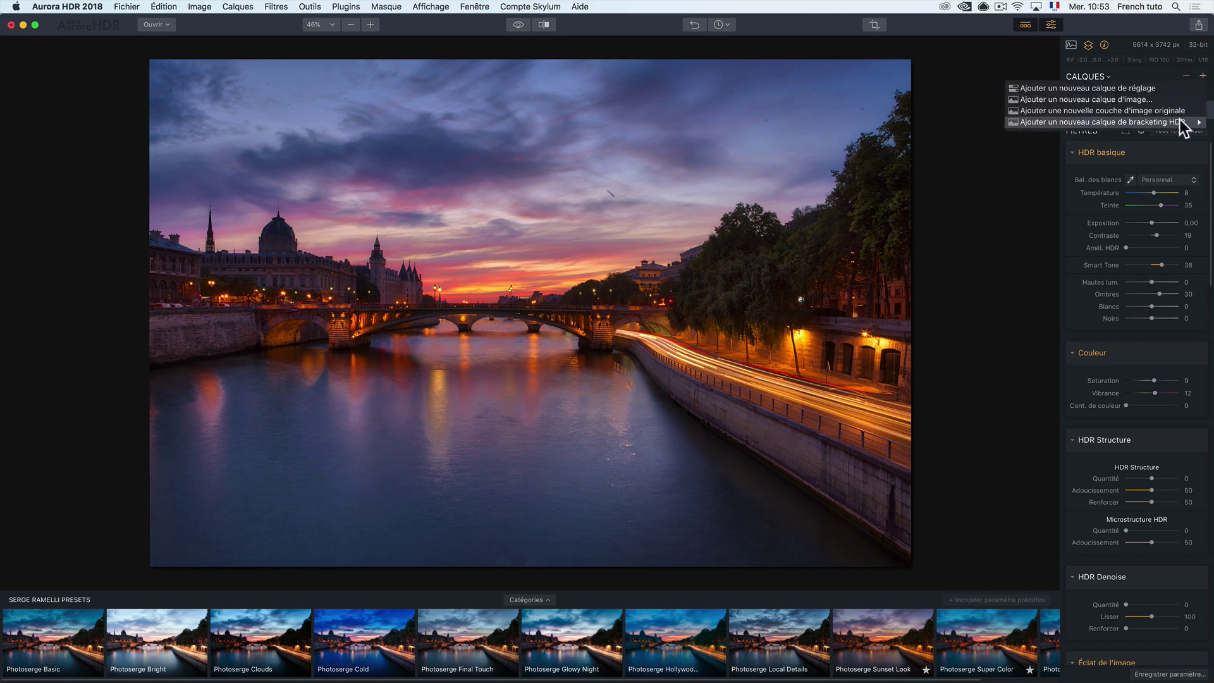
{"action": "mouse_move", "coordinate": [1179, 122]}
{"action": "left_click", "coordinate": [975, 145]}
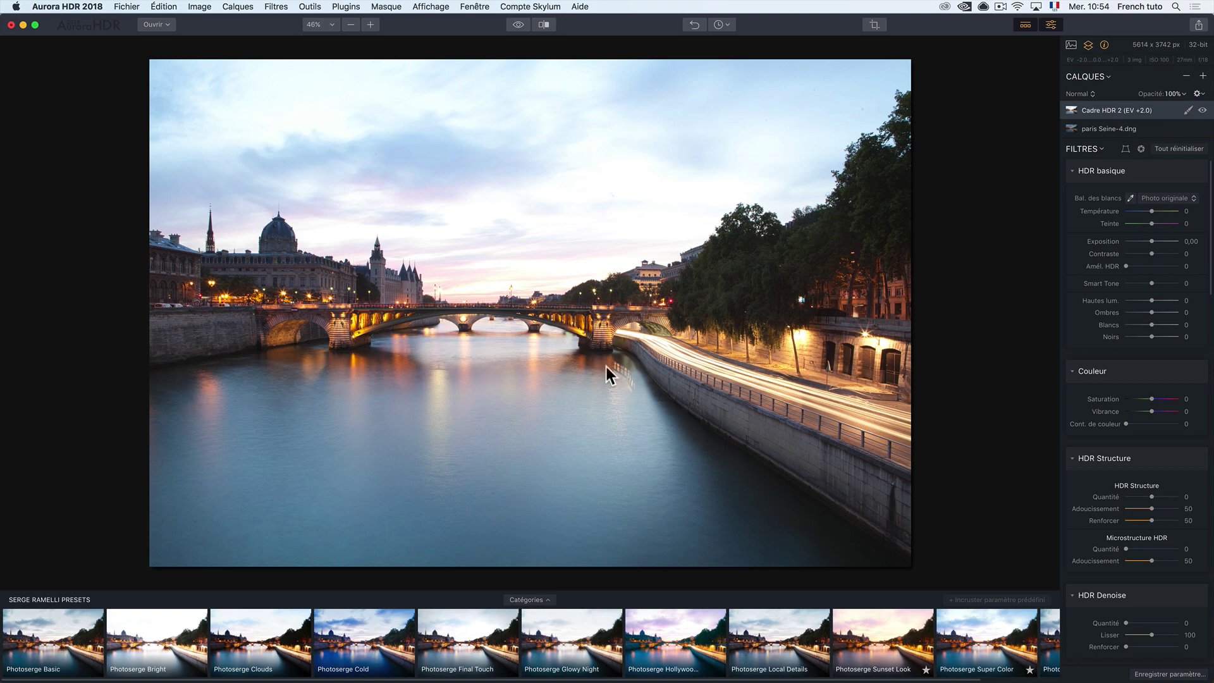
{"action": "left_click_drag", "start_coordinate": [1152, 241], "coordinate": [1141, 242]}
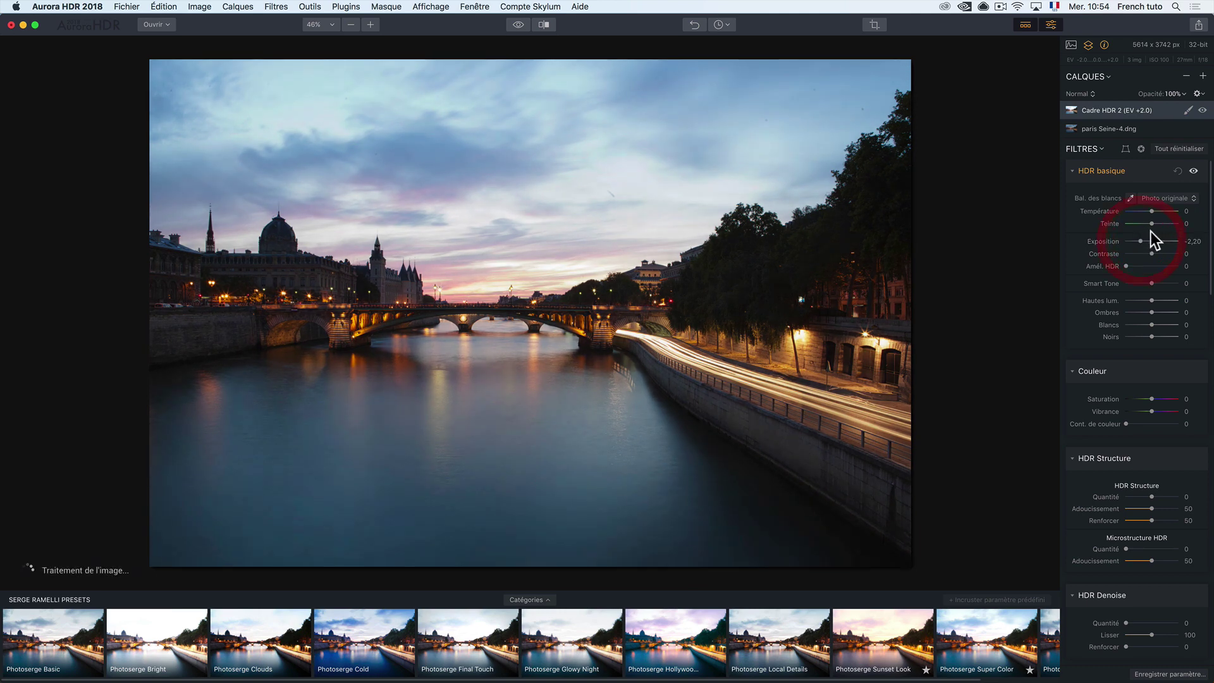
Paint a brush mask at 100% opacity on the EV +2.0 layer over the river and the quay with its light trails
{"action": "left_click", "coordinate": [1188, 111]}
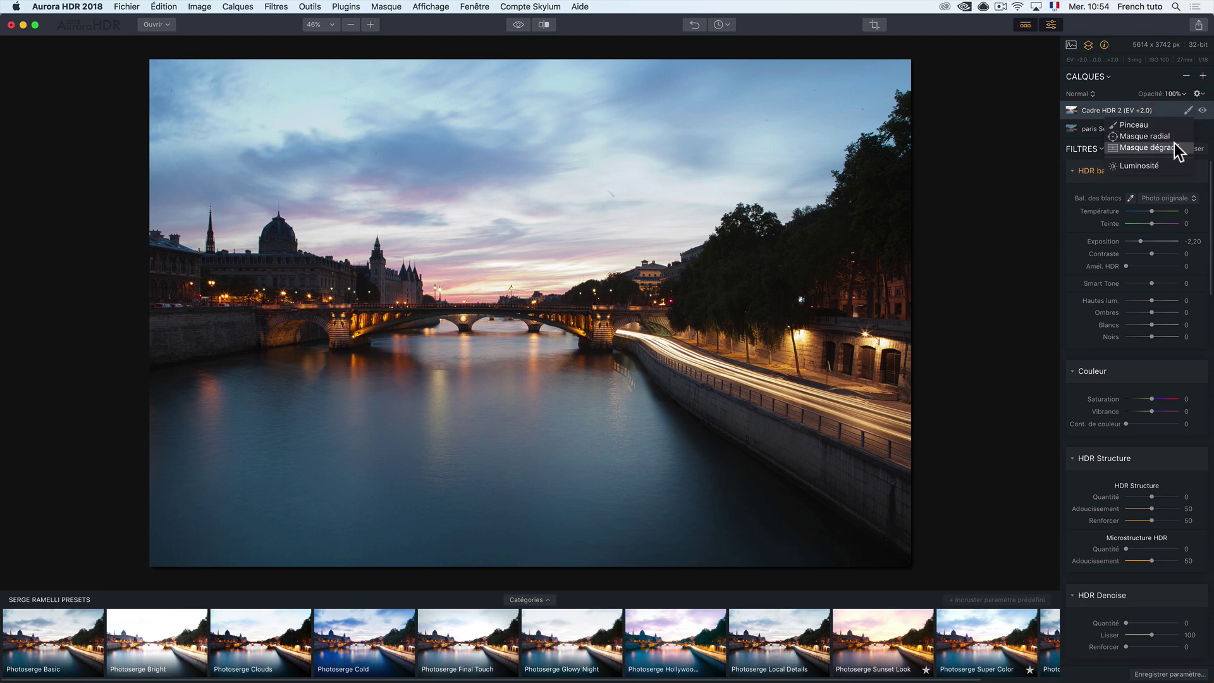
{"action": "left_click", "coordinate": [1160, 124]}
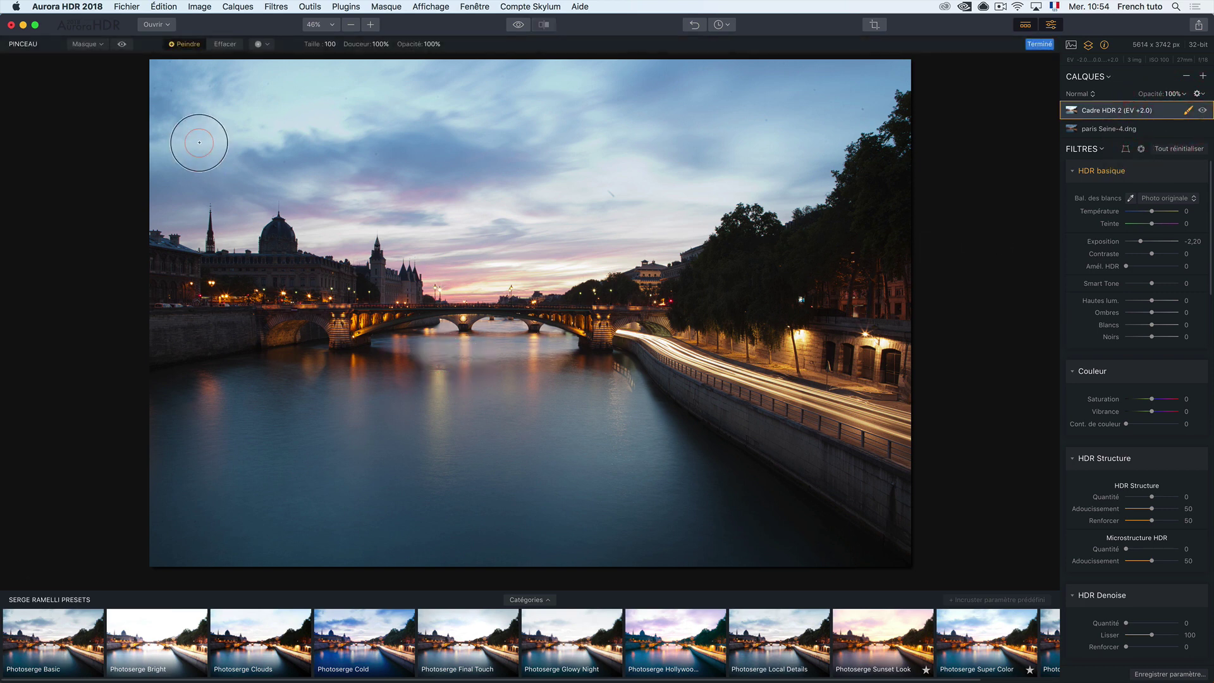
{"action": "left_click", "coordinate": [188, 45]}
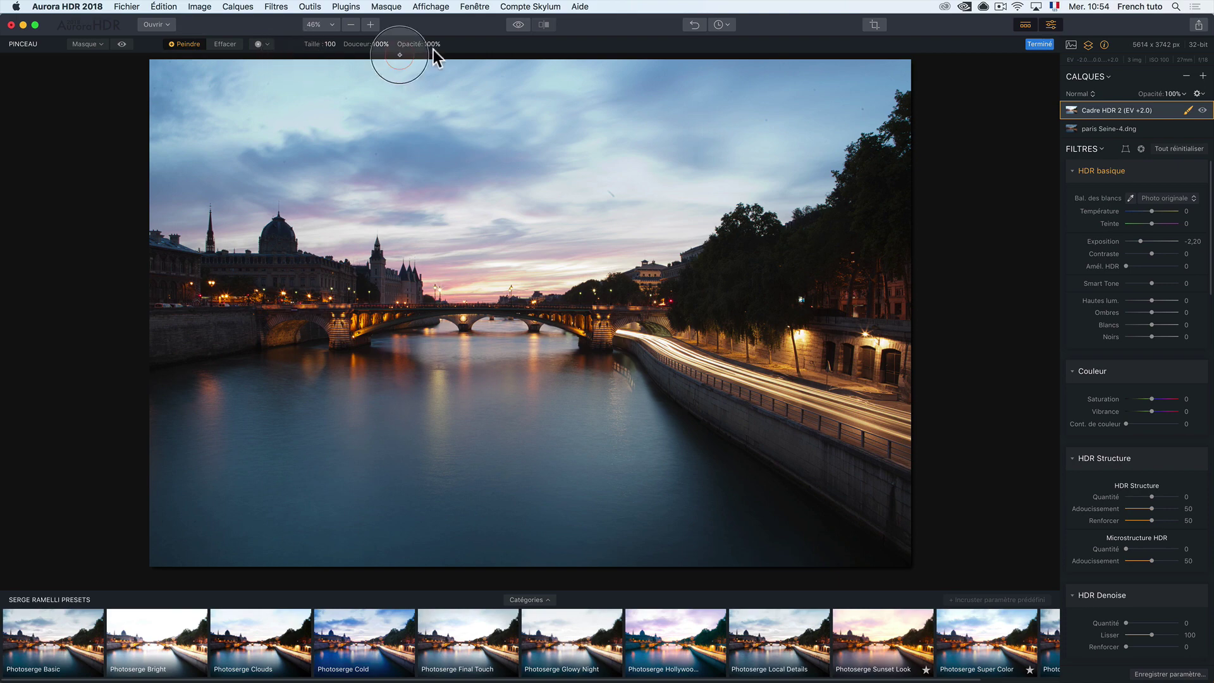
{"action": "left_click", "coordinate": [460, 350]}
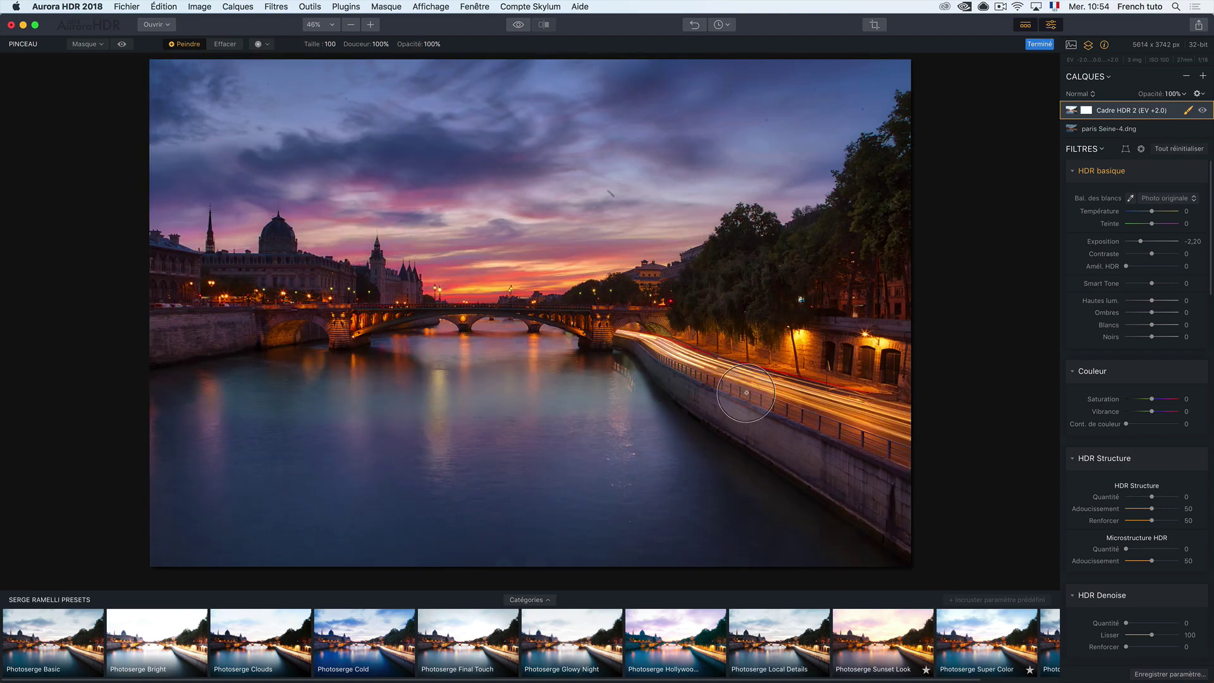
{"action": "left_click_drag", "start_coordinate": [819, 423], "coordinate": [657, 366]}
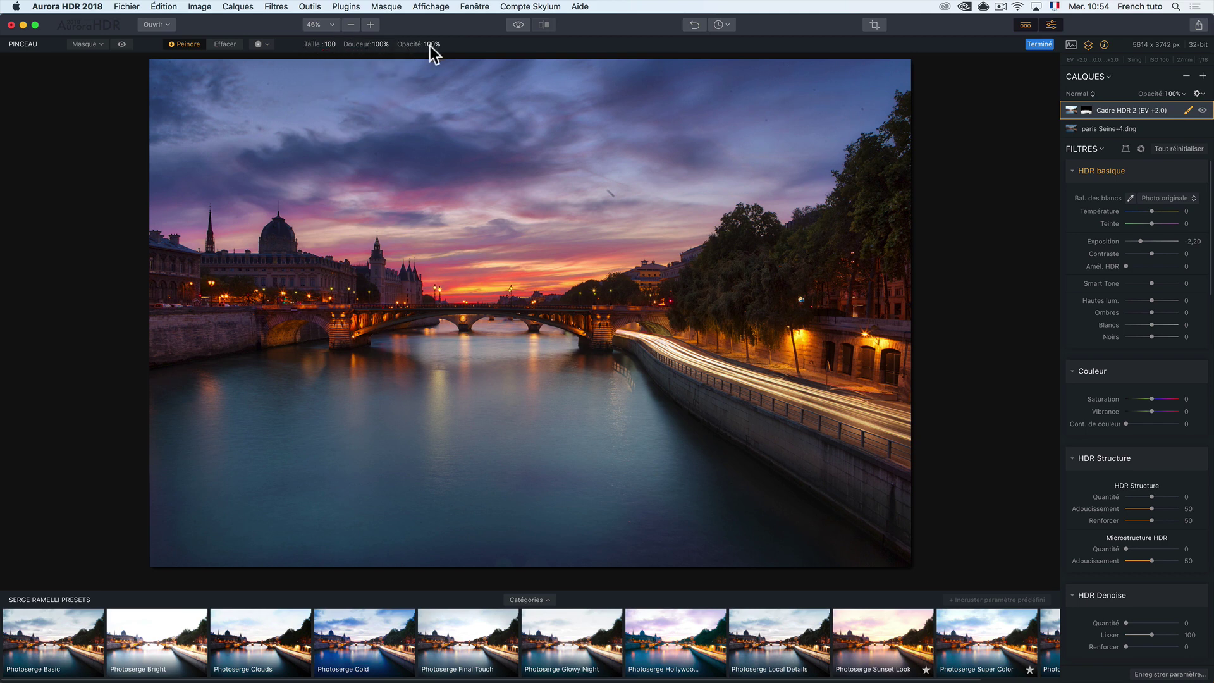
Set the EV +2.0 layer's Température to -15 and Saturation to 20, and compare the image with and without the layer
{"action": "left_click_drag", "start_coordinate": [336, 42], "coordinate": [342, 55]}
{"action": "left_click_drag", "start_coordinate": [1151, 212], "coordinate": [1147, 211]}
{"action": "mouse_move", "coordinate": [1151, 400]}
{"action": "left_mouse_down"}
{"action": "mouse_move", "coordinate": [1181, 393]}
{"action": "mouse_move", "coordinate": [1054, 398]}
{"action": "mouse_move", "coordinate": [1200, 407]}
{"action": "mouse_move", "coordinate": [1062, 415]}
{"action": "mouse_move", "coordinate": [1158, 406]}
{"action": "left_mouse_up"}
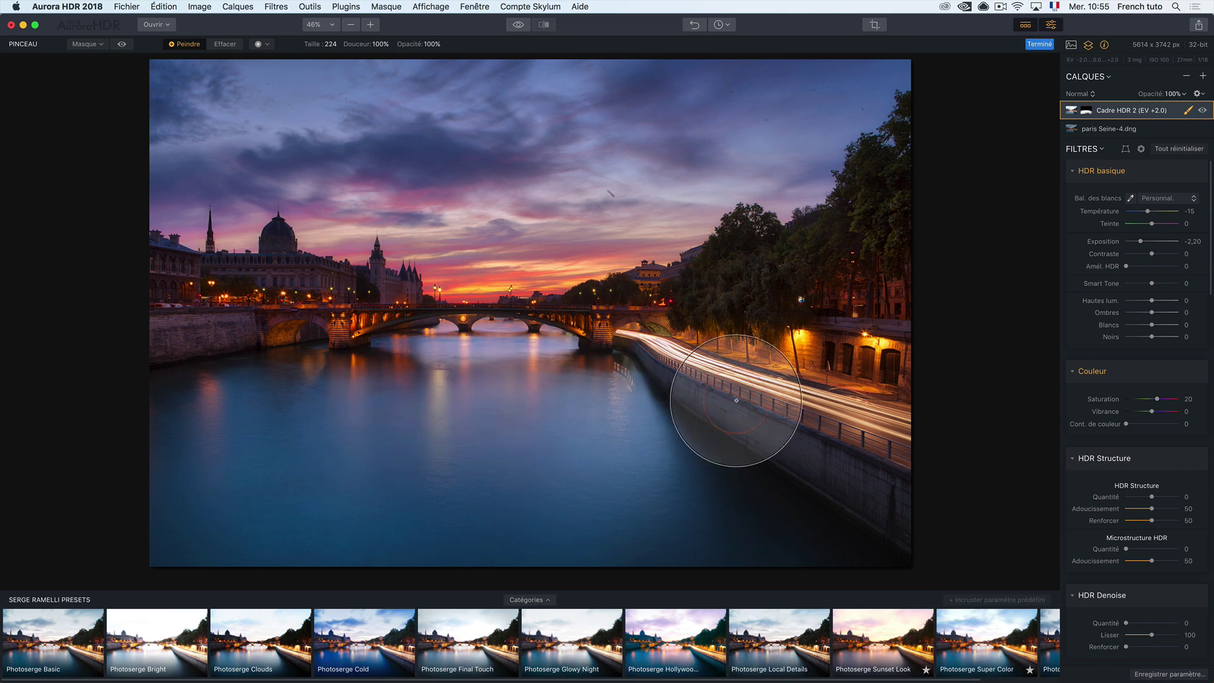
{"action": "left_click", "coordinate": [1203, 111]}
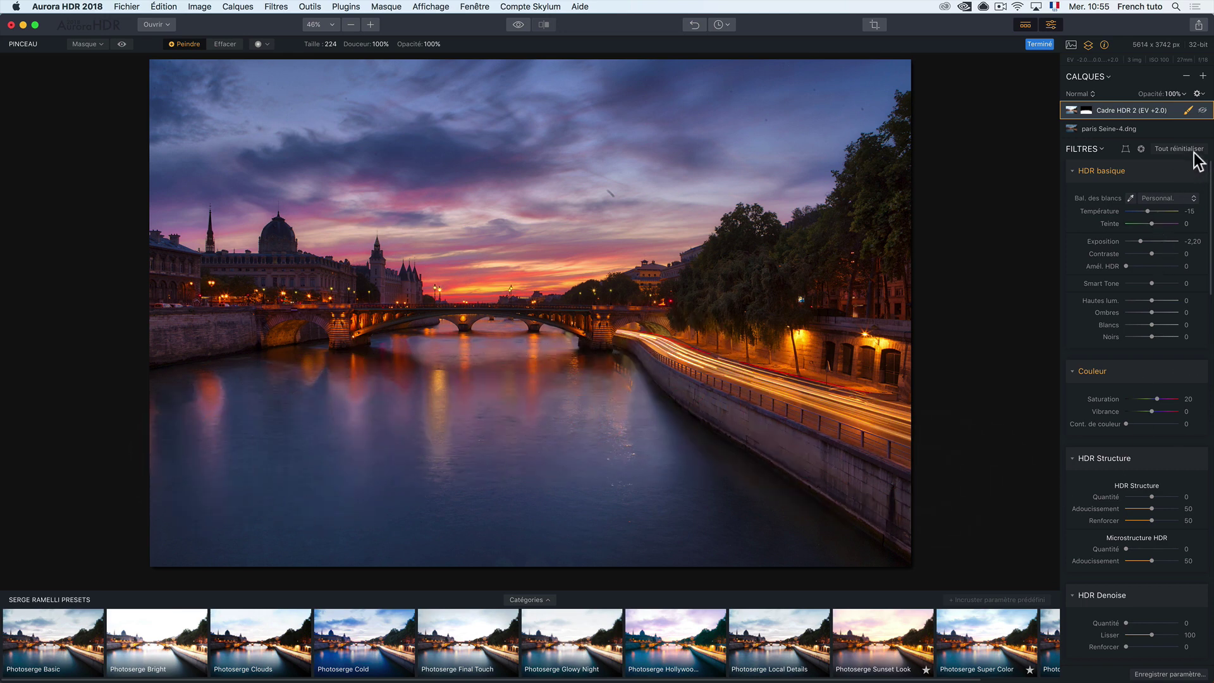
{"action": "left_click", "coordinate": [1202, 111]}
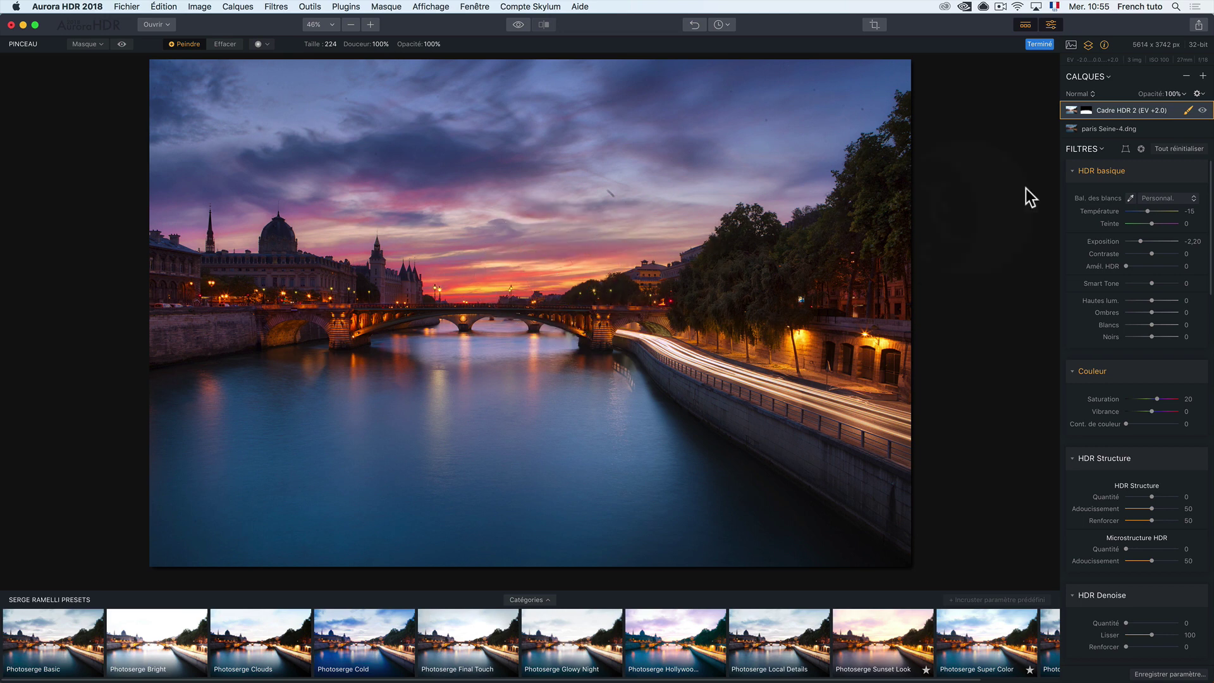
Add a new HDR bracketing layer from the EV -2.0 exposure and set its Exposition to 0,61
{"action": "left_click", "coordinate": [1203, 76]}
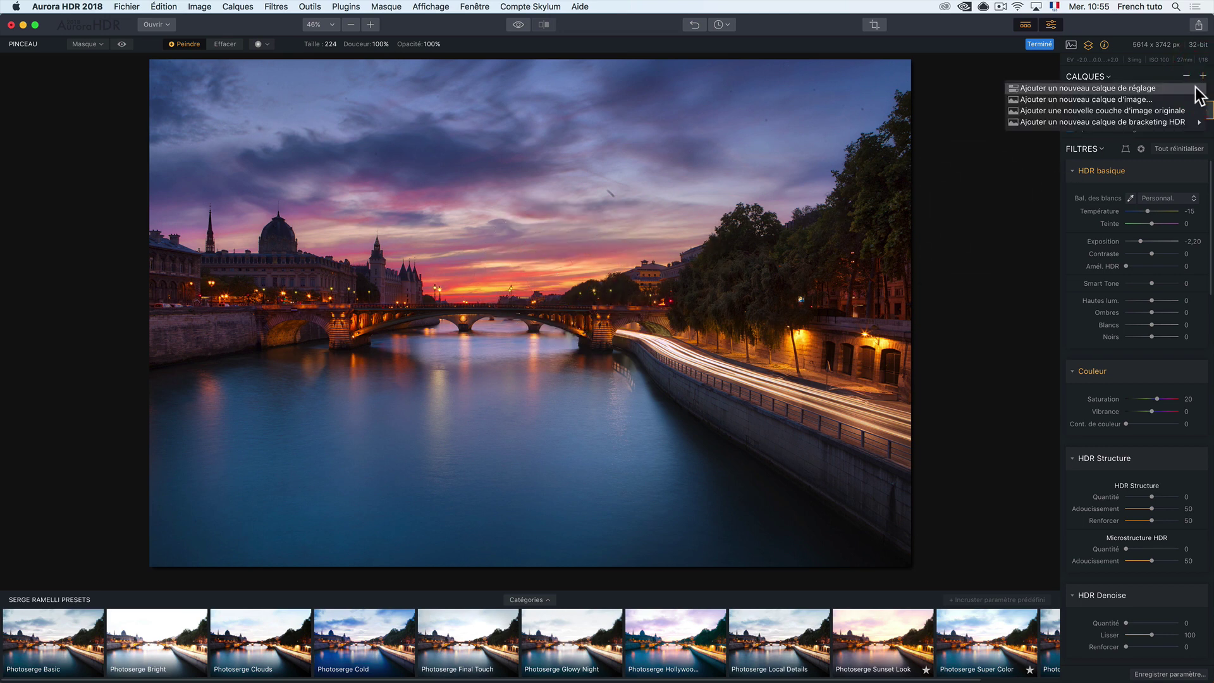
{"action": "mouse_move", "coordinate": [1189, 124]}
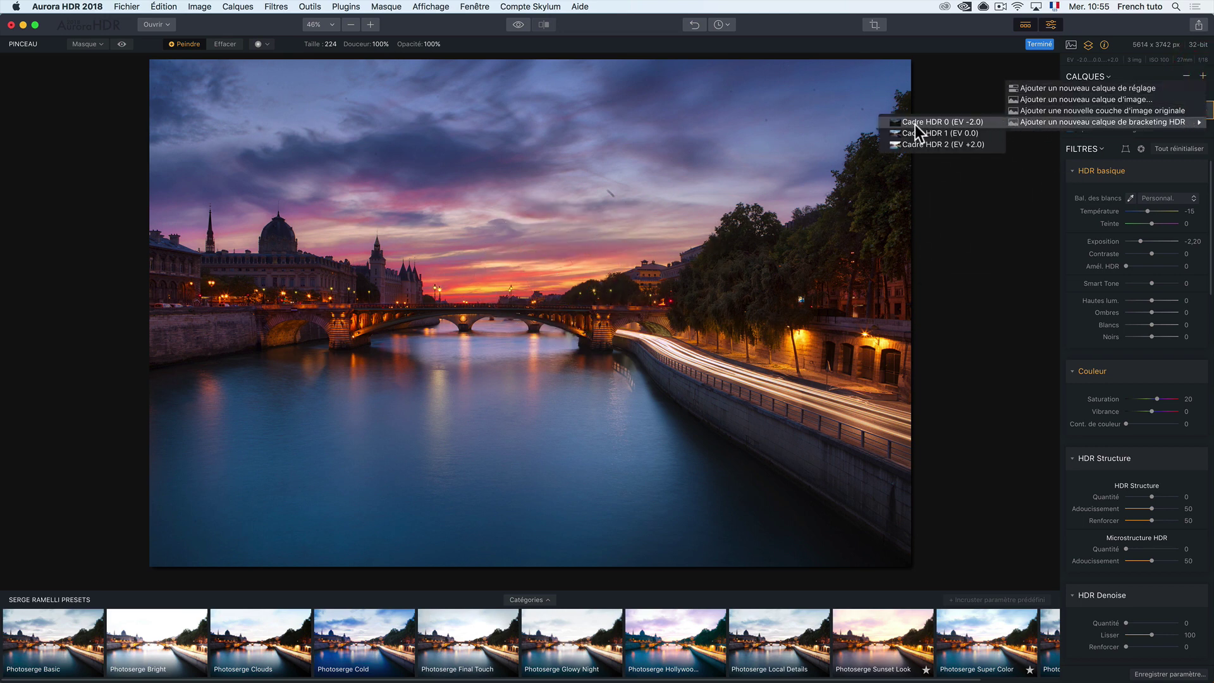
{"action": "left_click", "coordinate": [917, 144]}
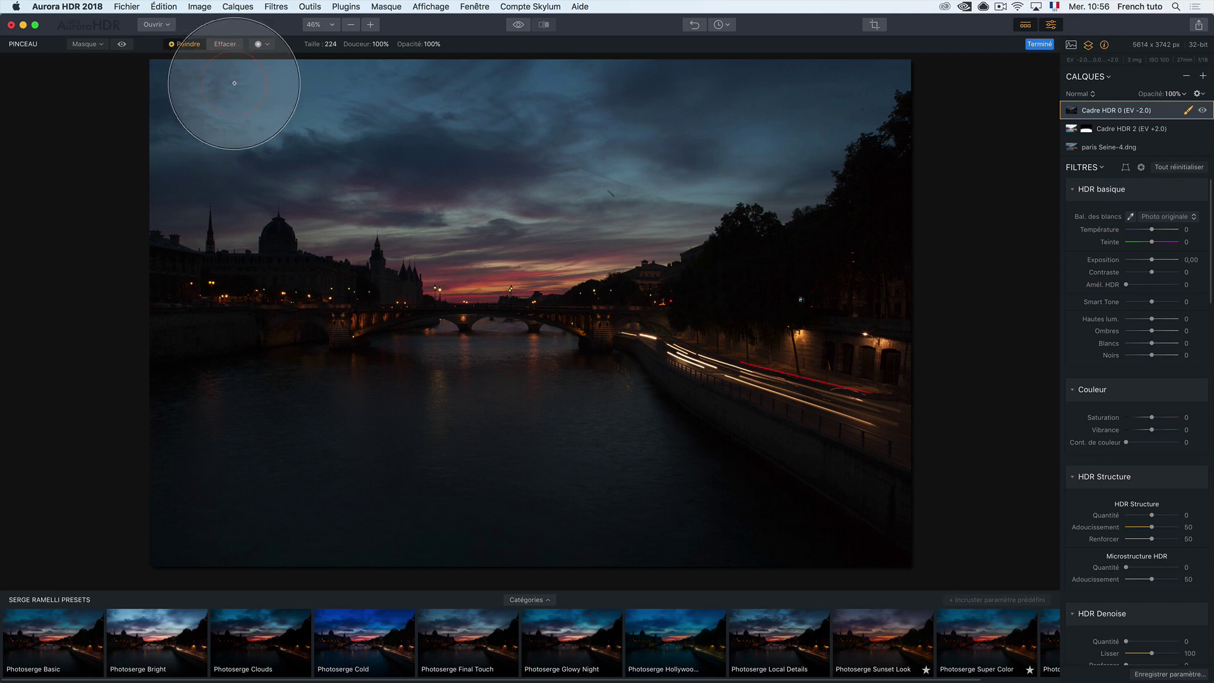
{"action": "left_click_drag", "start_coordinate": [1152, 259], "coordinate": [1155, 261]}
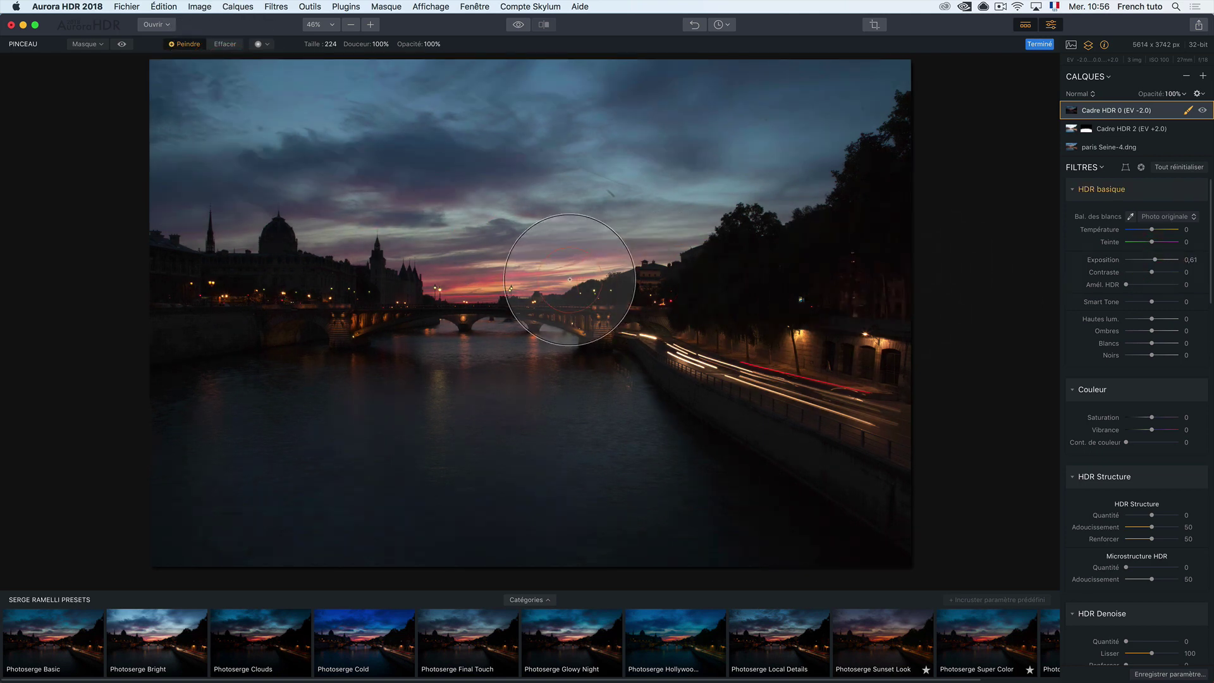
Try a size 96 brush mask on the EV -2.0 layer over the sunset above the bridge, and delete the layer
{"action": "left_click", "coordinate": [327, 53]}
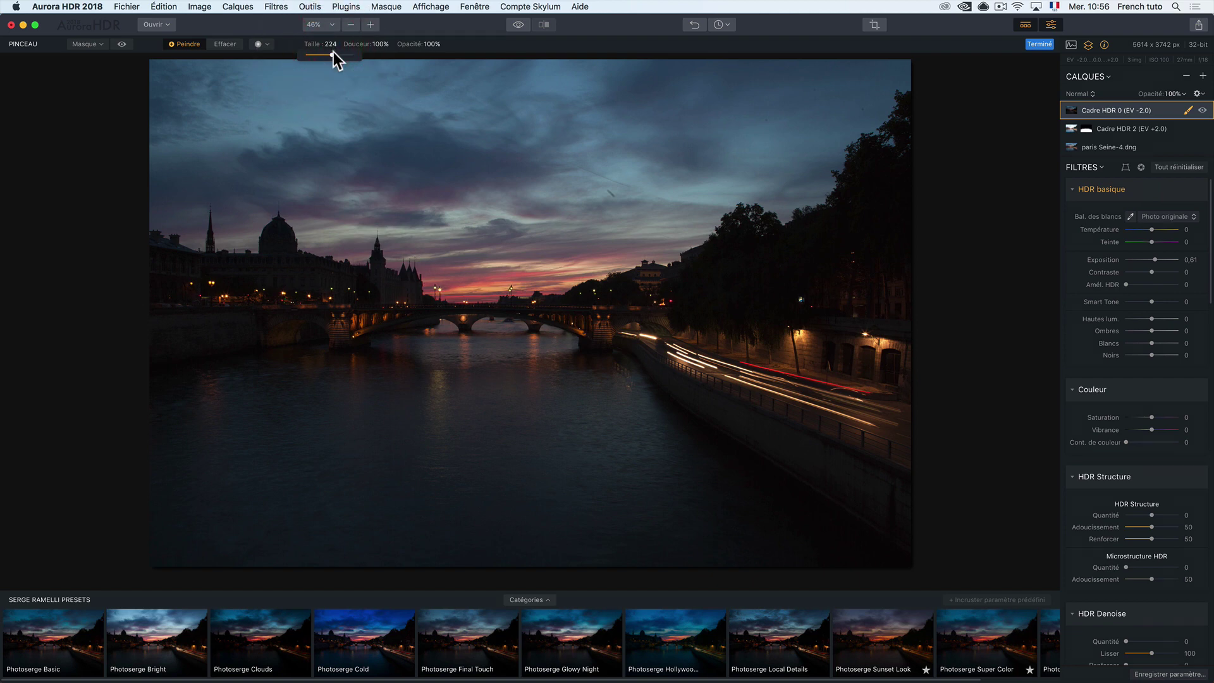
{"action": "left_click_drag", "start_coordinate": [333, 55], "coordinate": [316, 55]}
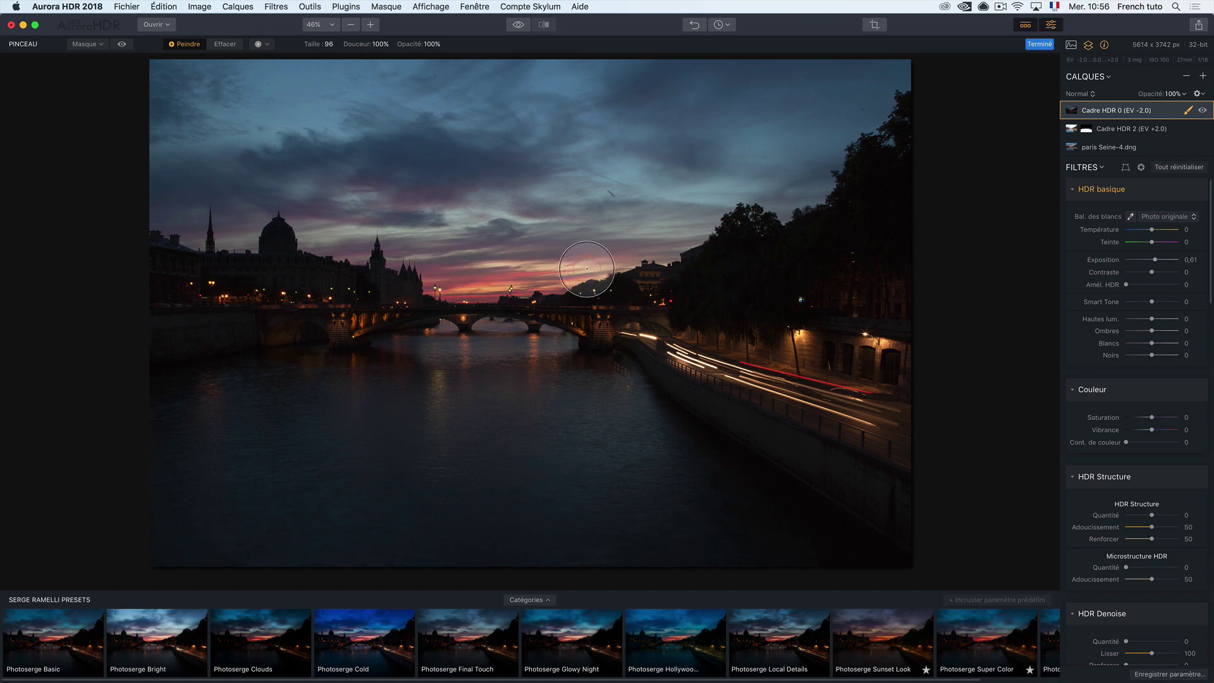
{"action": "mouse_move", "coordinate": [423, 281]}
{"action": "left_mouse_down"}
{"action": "mouse_move", "coordinate": [429, 299]}
{"action": "mouse_move", "coordinate": [573, 266]}
{"action": "mouse_move", "coordinate": [354, 239]}
{"action": "mouse_move", "coordinate": [548, 238]}
{"action": "left_mouse_up"}
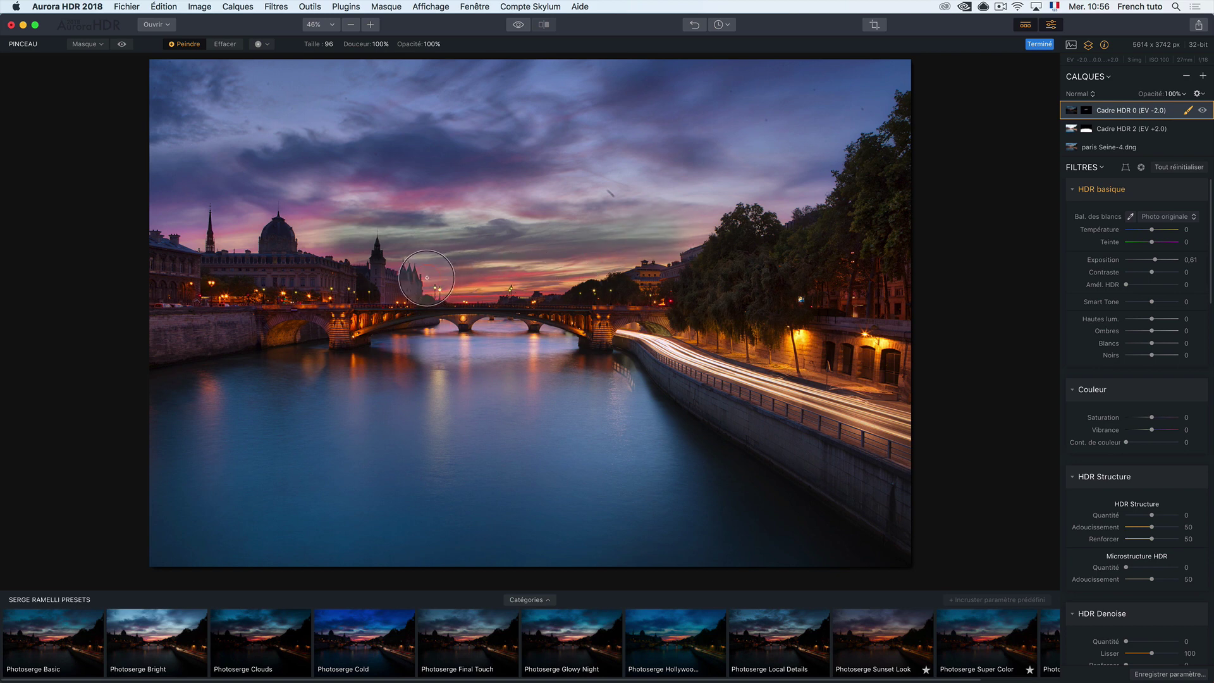
{"action": "left_click", "coordinate": [1203, 110]}
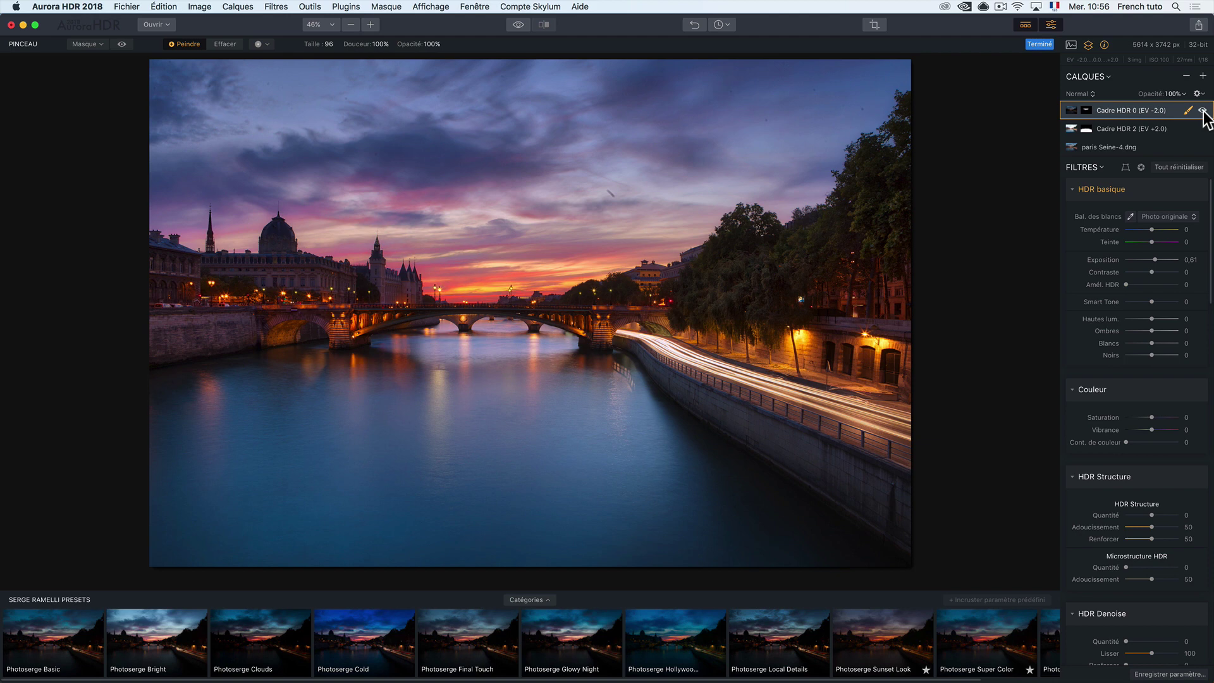
{"action": "left_click", "coordinate": [1187, 76]}
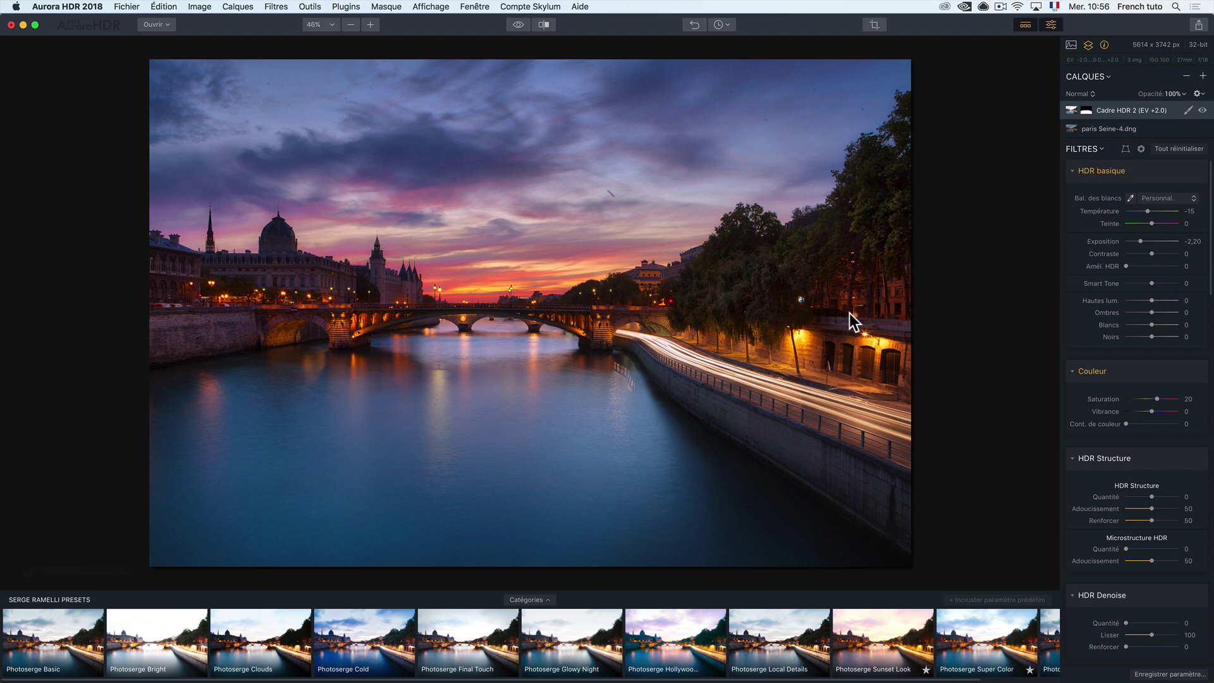
Add a new adjustment layer, try the Photoserge Local Details preset on it, and reset all its filters
{"action": "left_click", "coordinate": [1203, 76]}
{"action": "left_click", "coordinate": [1150, 88]}
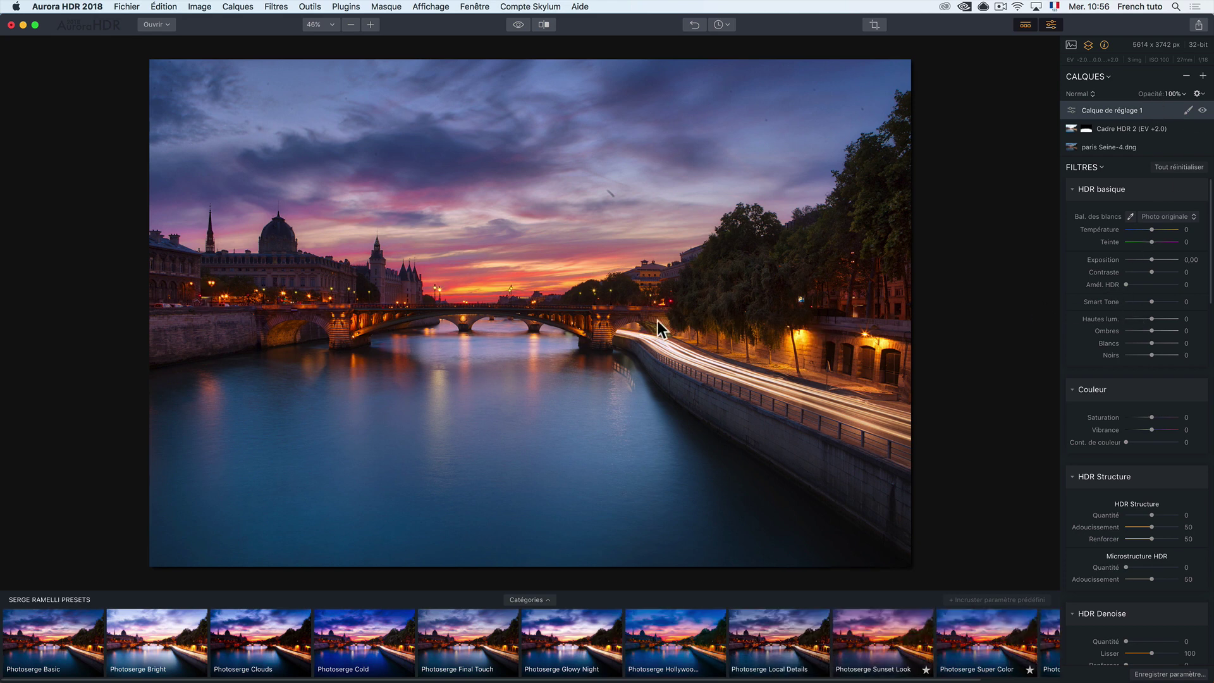
{"action": "left_click", "coordinate": [773, 629]}
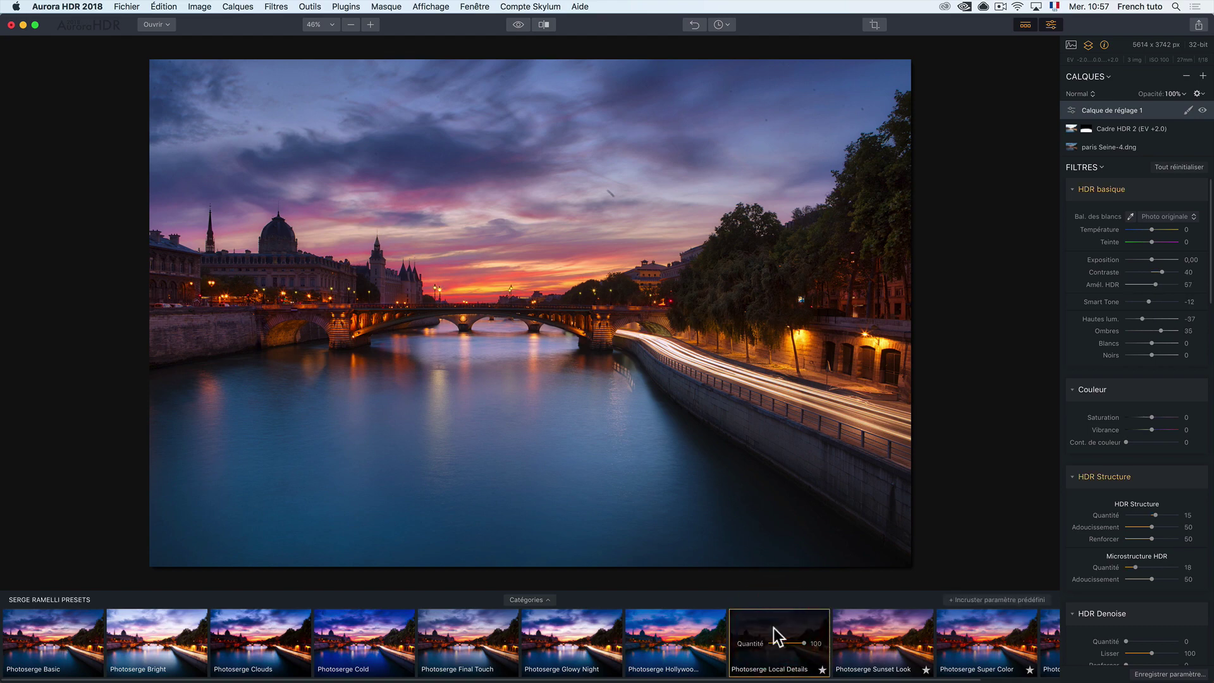
{"action": "left_click", "coordinate": [1189, 166]}
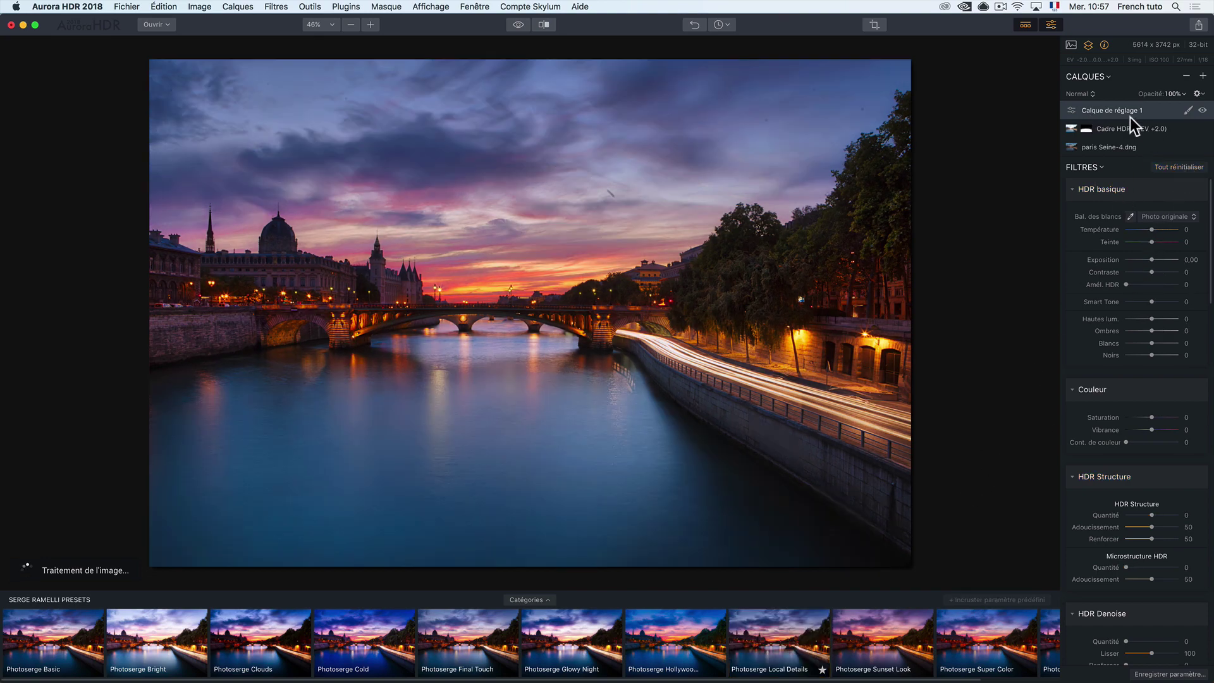
Set the HDR Structure Quantité of the adjustment layer to 40
{"action": "scroll", "coordinate": [1113, 379], "scroll_direction": "down", "scroll_amount": 2}
{"action": "scroll", "coordinate": [1111, 378], "scroll_direction": "down", "scroll_amount": 6}
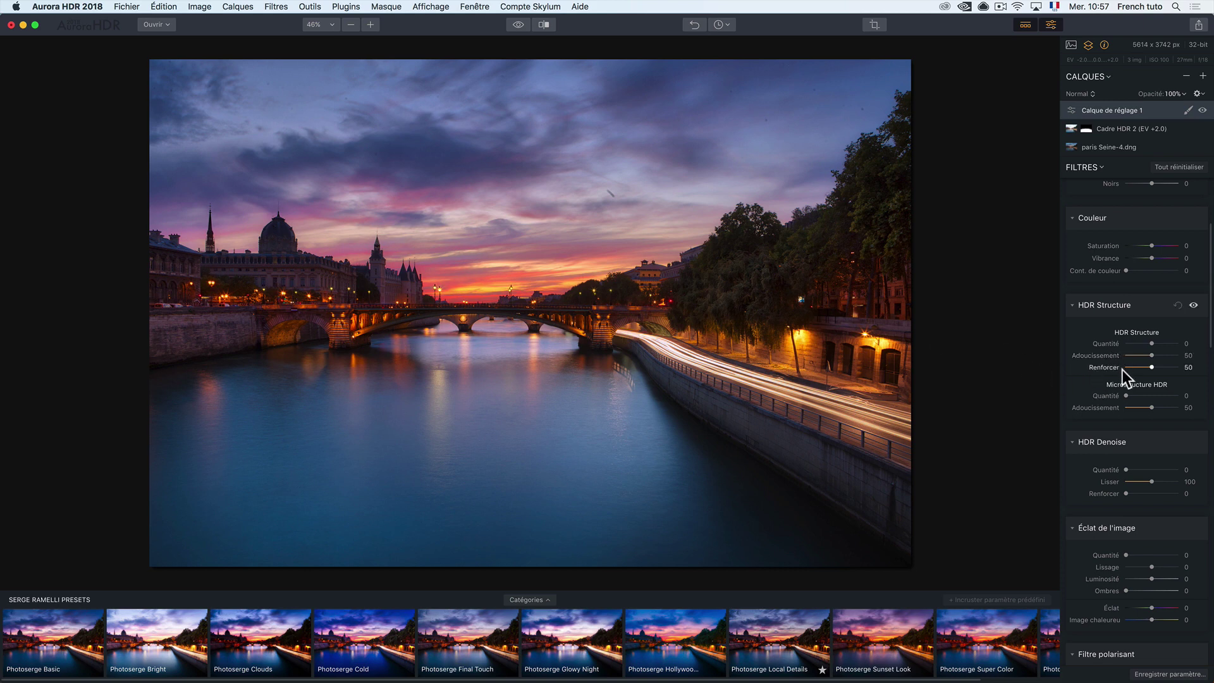
{"action": "left_click", "coordinate": [1165, 343]}
Set Petits to 21, Moyen to 23 and Grand format to 19 in the detail enhancement filter
{"action": "scroll", "coordinate": [1137, 447], "scroll_direction": "down", "scroll_amount": 3}
{"action": "scroll", "coordinate": [1137, 447], "scroll_direction": "down", "scroll_amount": 10}
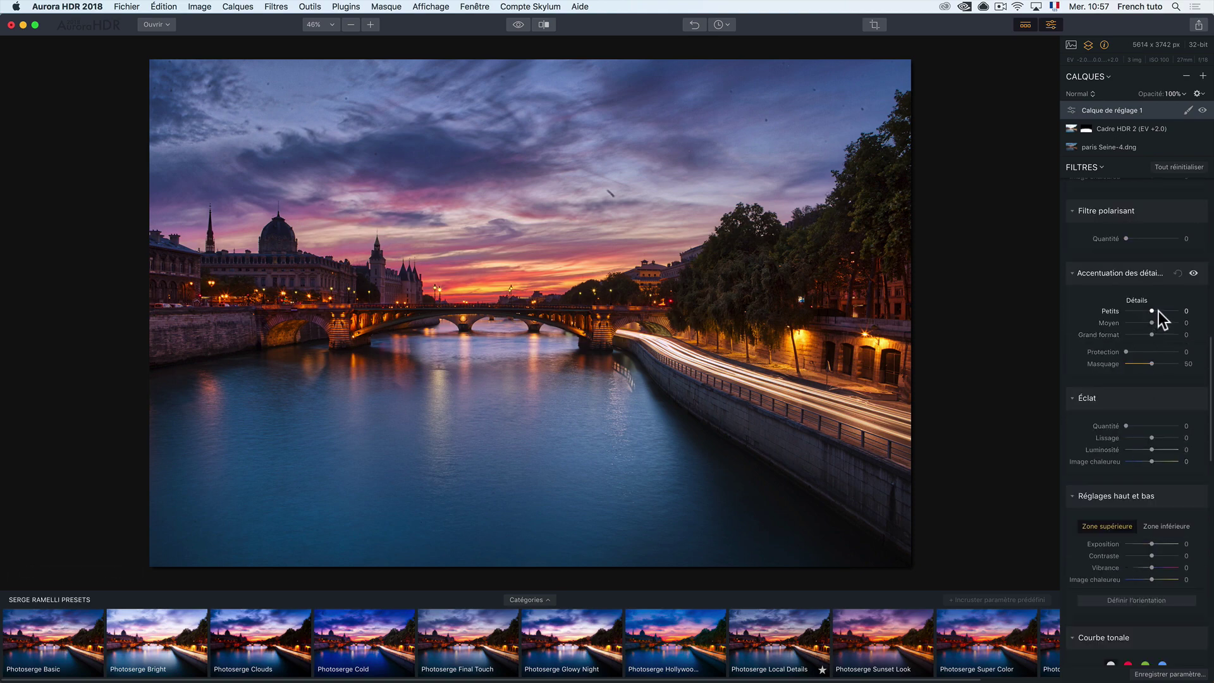
{"action": "left_click", "coordinate": [1158, 311]}
{"action": "left_click", "coordinate": [1159, 322]}
{"action": "left_click", "coordinate": [1157, 335]}
Paint a brush mask on the adjustment layer over the buildings, the bridge and the quay
{"action": "left_click", "coordinate": [1187, 110]}
{"action": "left_click", "coordinate": [1156, 120]}
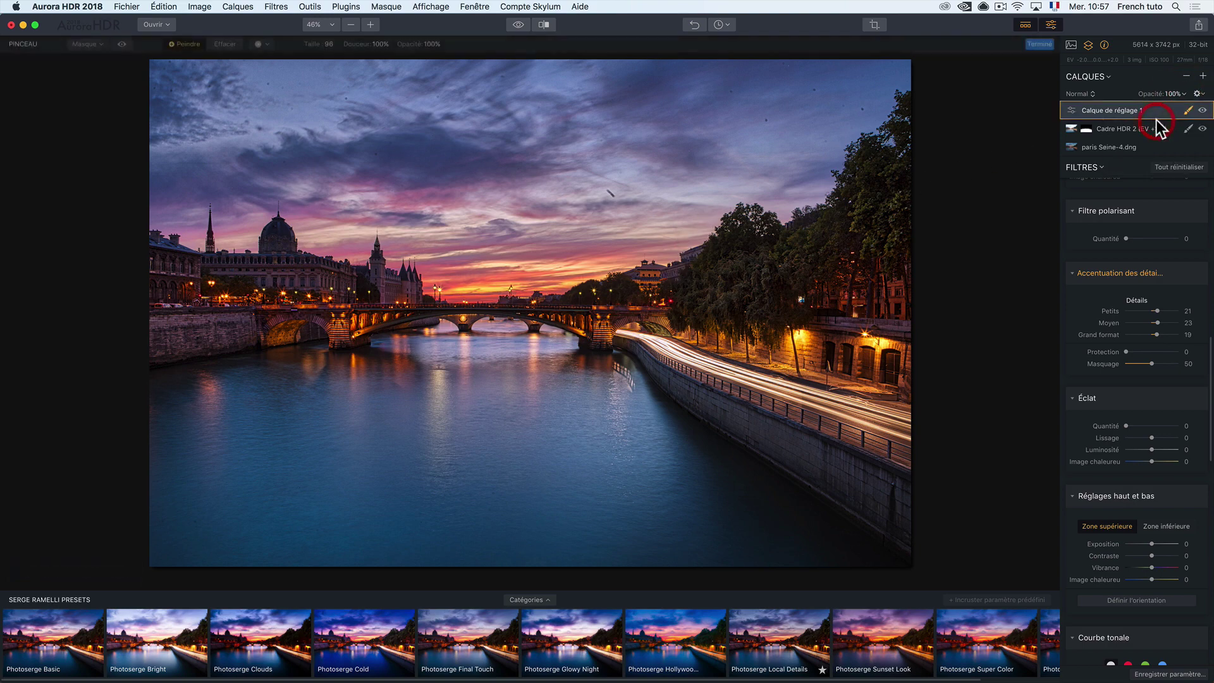
{"action": "mouse_move", "coordinate": [210, 361]}
{"action": "left_mouse_down"}
{"action": "mouse_move", "coordinate": [304, 297]}
{"action": "mouse_move", "coordinate": [344, 295]}
{"action": "mouse_move", "coordinate": [354, 309]}
{"action": "mouse_move", "coordinate": [204, 293]}
{"action": "mouse_move", "coordinate": [387, 303]}
{"action": "mouse_move", "coordinate": [370, 299]}
{"action": "left_mouse_up"}
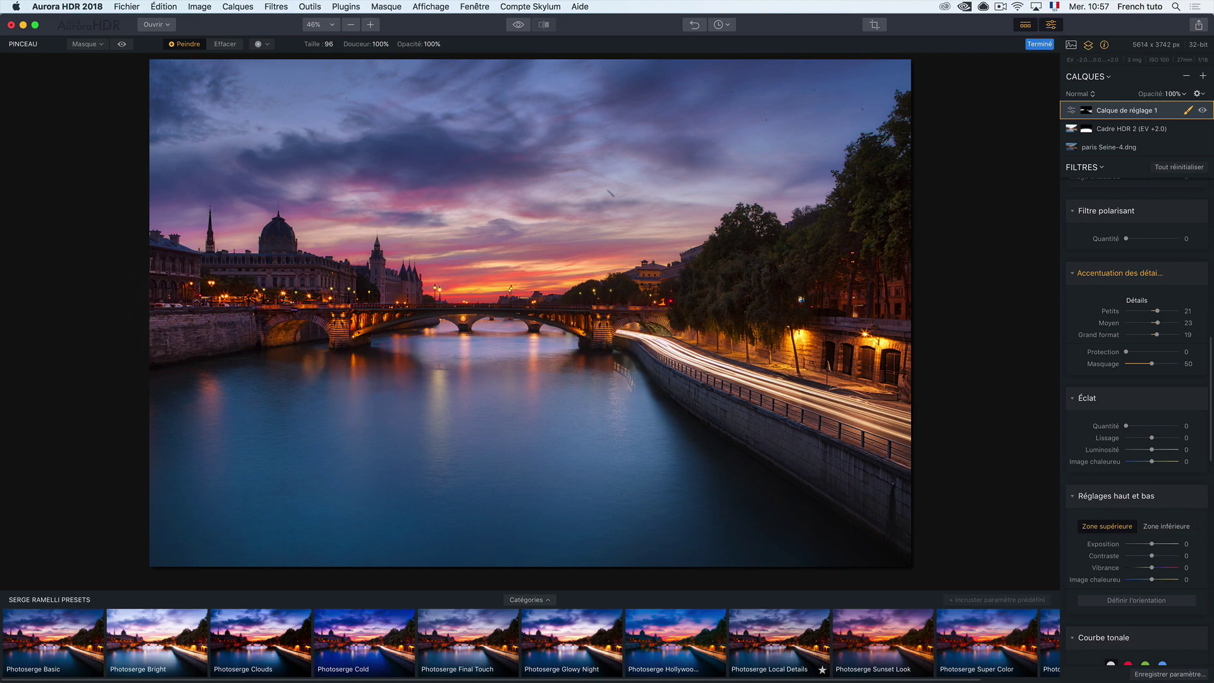
Reduce the detail enhancement to Petits 11 and Moyen 13, and the HDR Structure Quantité to 28
{"action": "scroll", "coordinate": [1166, 339], "scroll_direction": "up", "scroll_amount": 4}
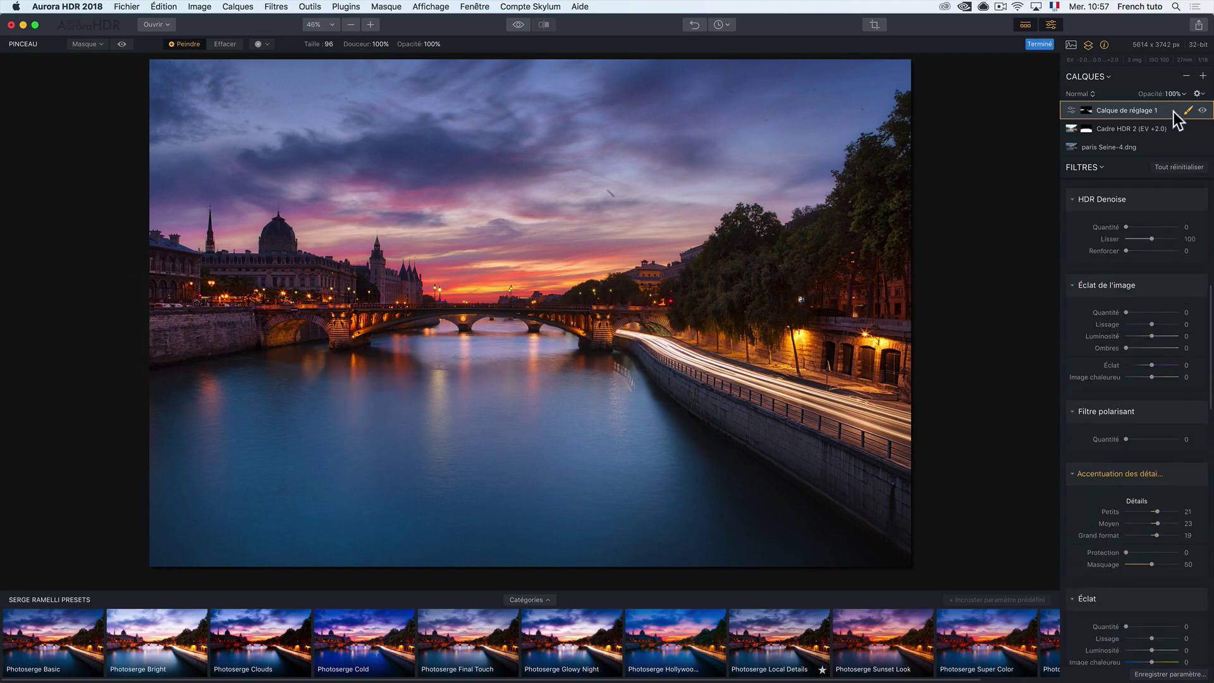
{"action": "left_click", "coordinate": [1183, 95]}
{"action": "left_click", "coordinate": [1160, 485]}
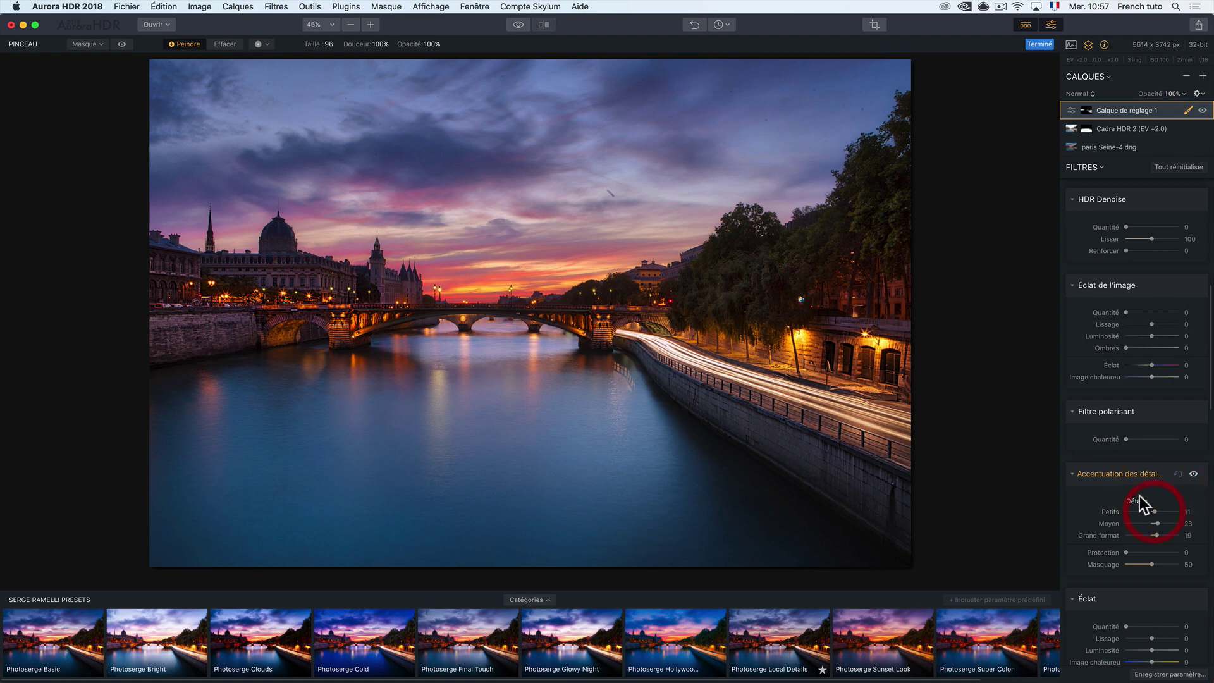
{"action": "left_click", "coordinate": [1155, 525]}
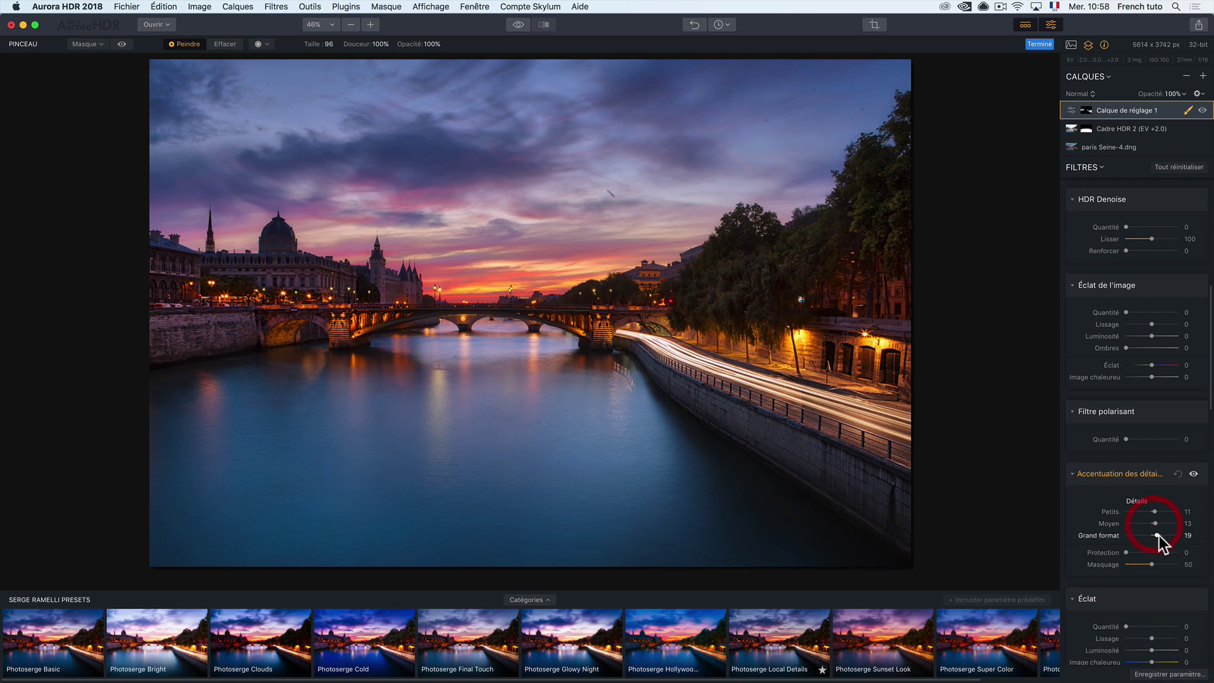
{"action": "scroll", "coordinate": [1152, 478], "scroll_direction": "up", "scroll_amount": 5}
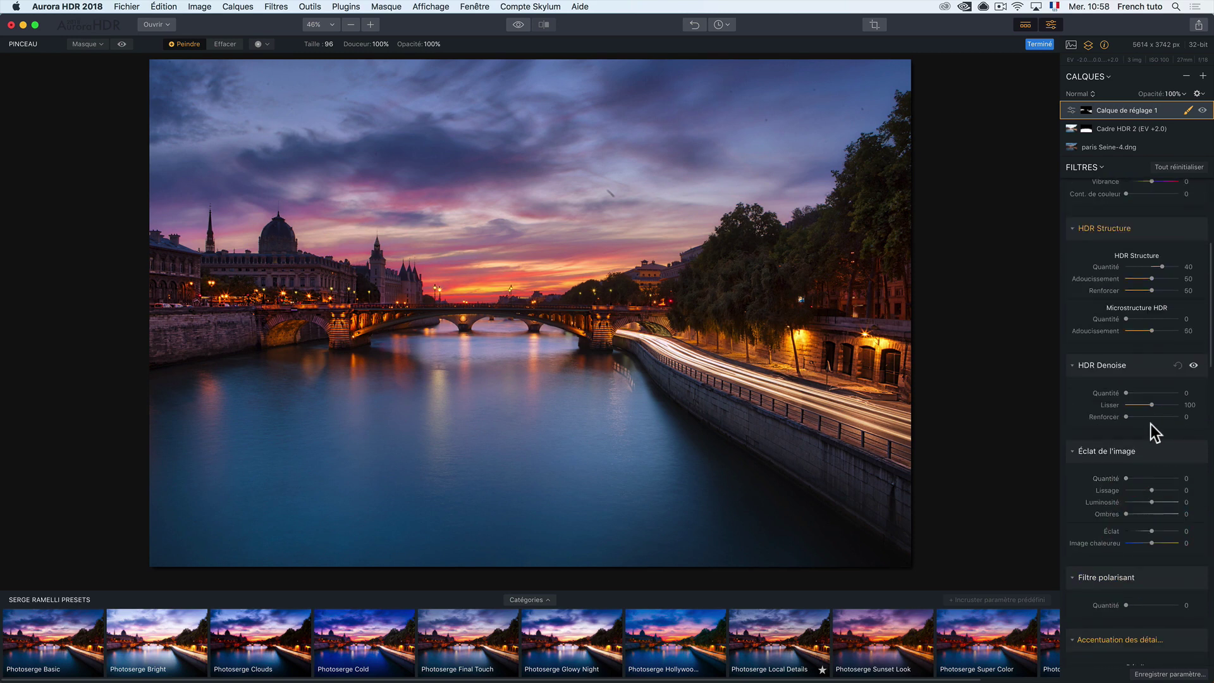
{"action": "scroll", "coordinate": [1151, 425], "scroll_direction": "up", "scroll_amount": 1}
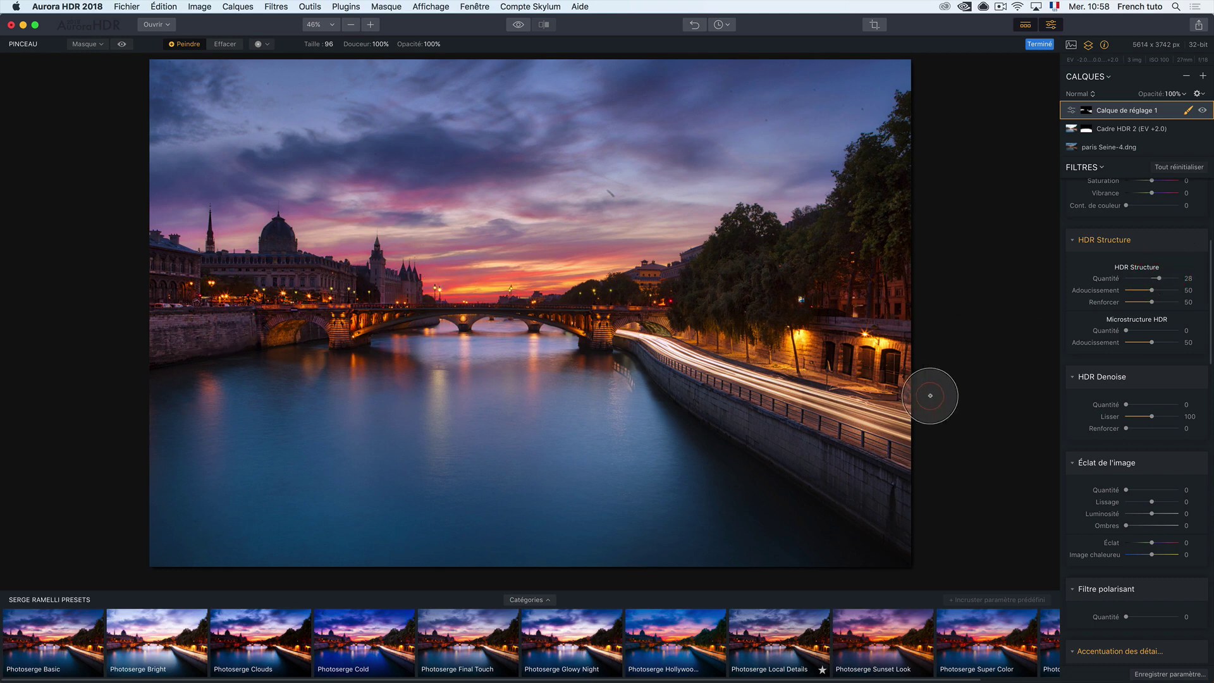
Add a second adjustment layer, set Quantité to 32 in its Éclat de l'image filter, and review the filters below
{"action": "left_click", "coordinate": [1202, 76]}
{"action": "left_click", "coordinate": [1159, 91]}
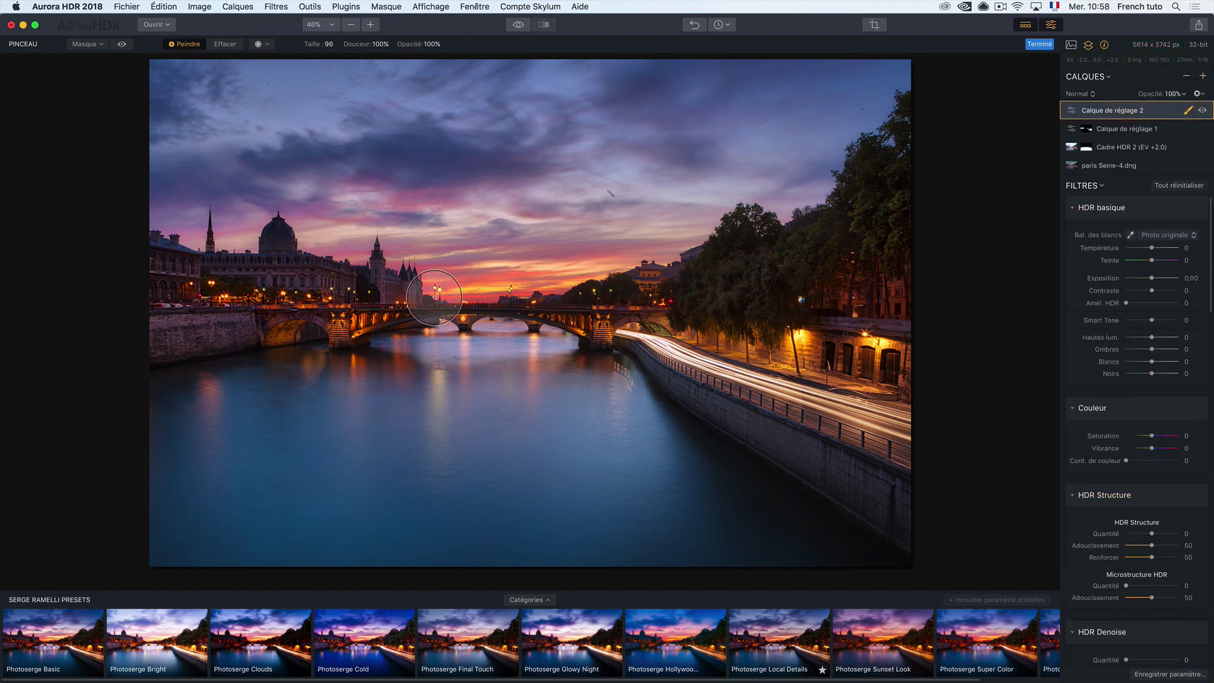
{"action": "scroll", "coordinate": [1099, 456], "scroll_direction": "down", "scroll_amount": 5}
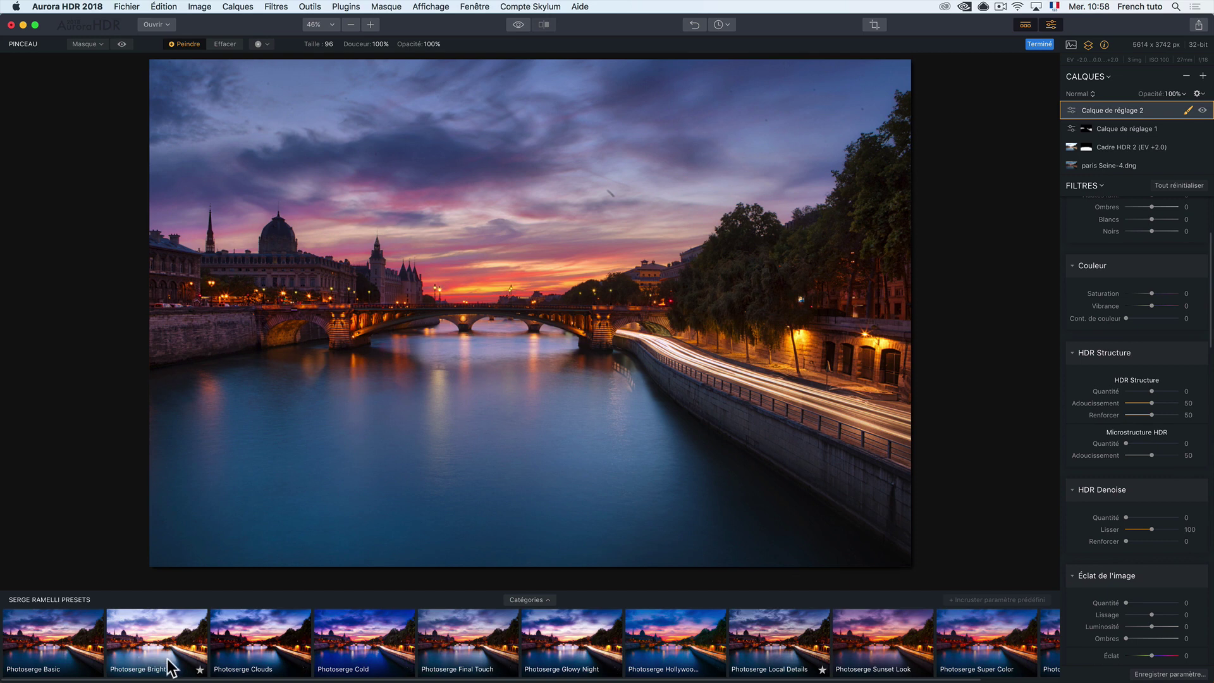
{"action": "scroll", "coordinate": [1151, 445], "scroll_direction": "down", "scroll_amount": 3}
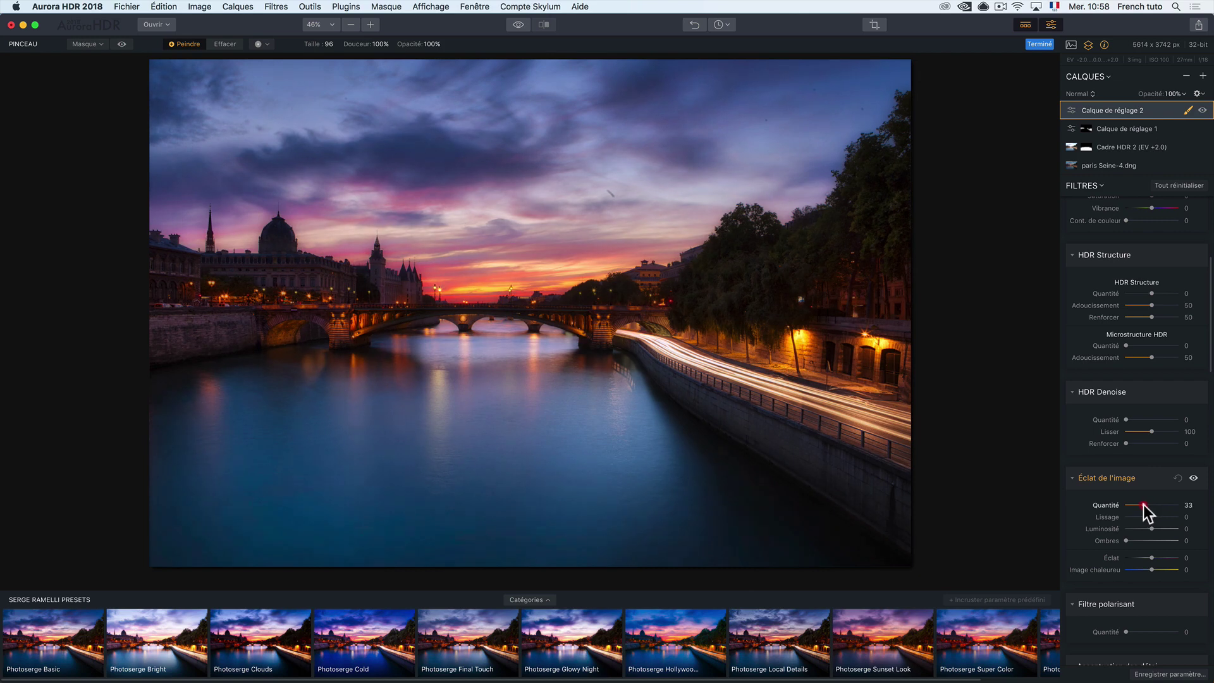
{"action": "mouse_move", "coordinate": [1141, 502]}
{"action": "left_mouse_down"}
{"action": "mouse_move", "coordinate": [1129, 491]}
{"action": "mouse_move", "coordinate": [1143, 506]}
{"action": "mouse_move", "coordinate": [1136, 500]}
{"action": "left_mouse_up"}
{"action": "scroll", "coordinate": [1141, 484], "scroll_direction": "down", "scroll_amount": 5}
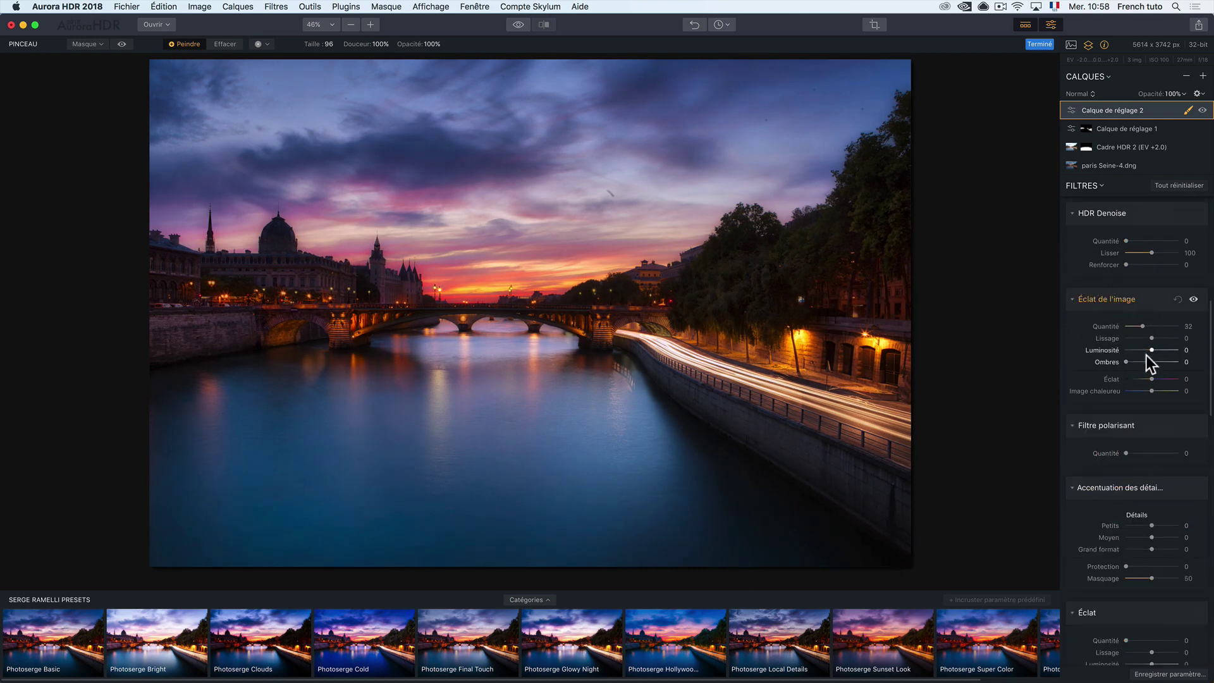
{"action": "scroll", "coordinate": [1133, 329], "scroll_direction": "down", "scroll_amount": 4}
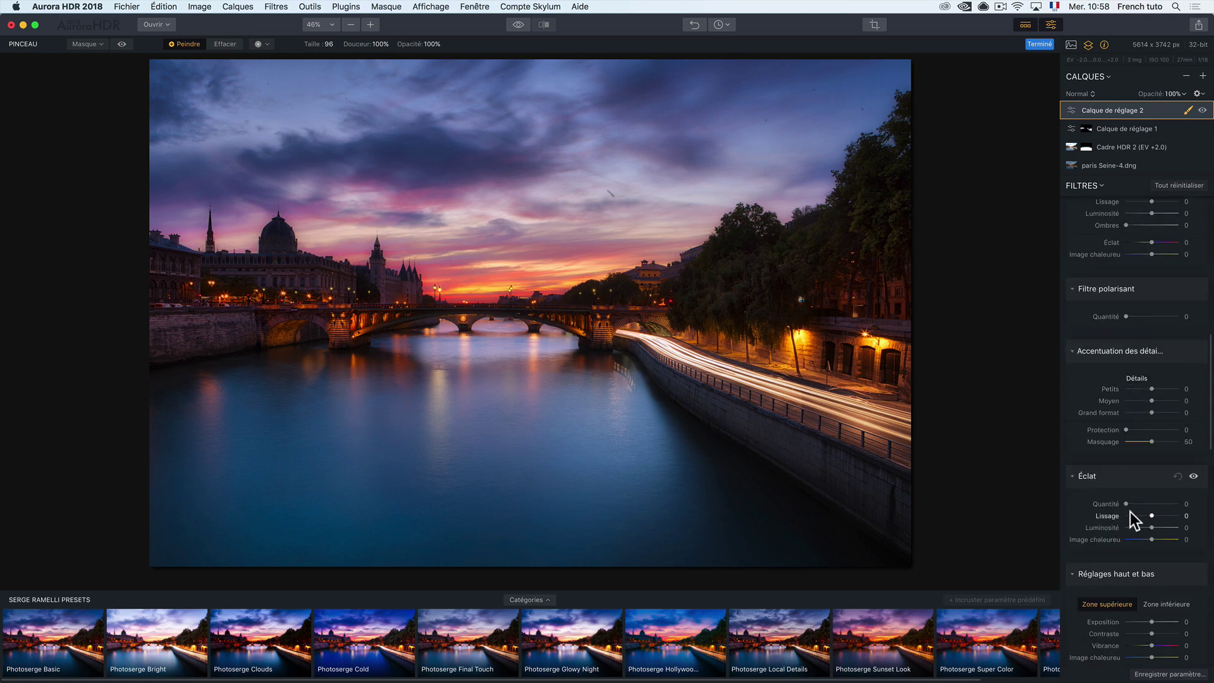
{"action": "scroll", "coordinate": [1118, 291], "scroll_direction": "up", "scroll_amount": 3}
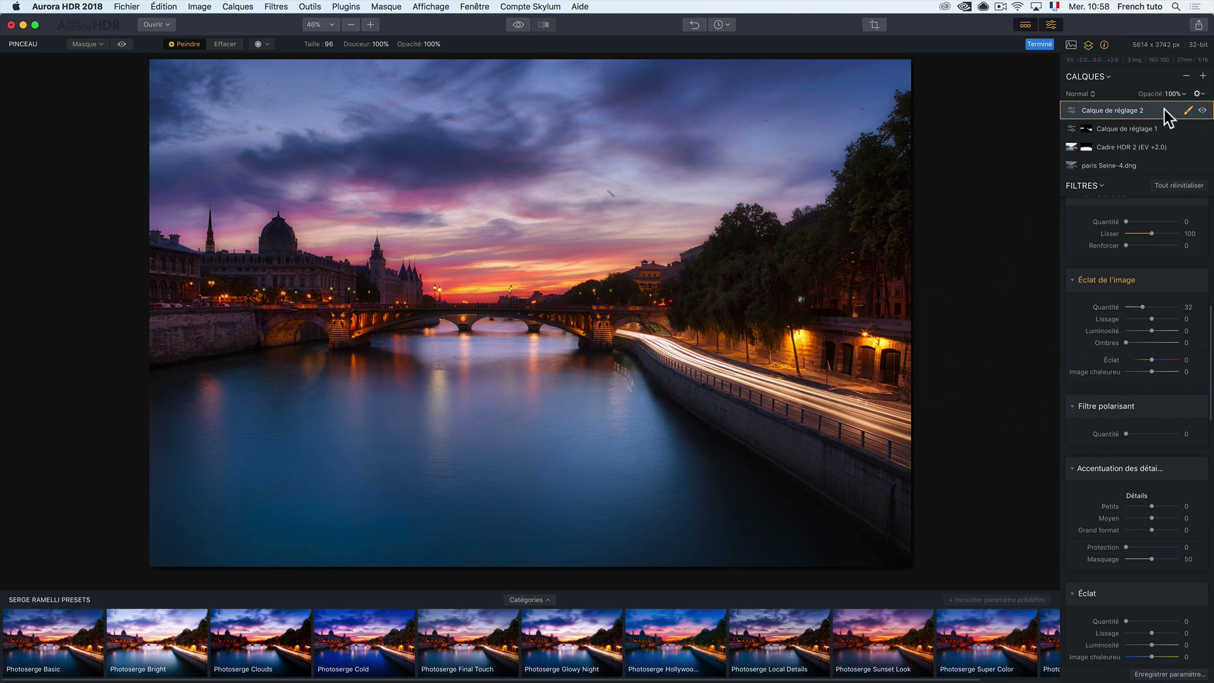
Paint a brush mask on the second adjustment layer, extend it over the river with size 219, and compare the layer on and off
{"action": "left_click", "coordinate": [1188, 110]}
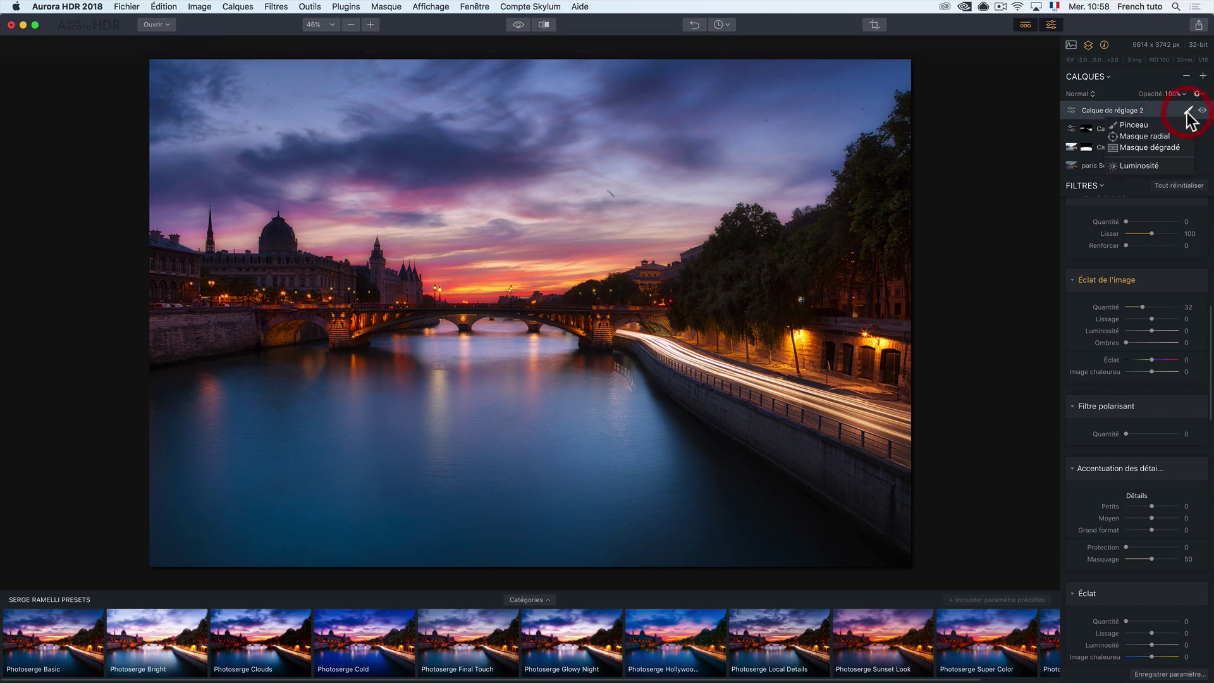
{"action": "left_click", "coordinate": [1170, 127]}
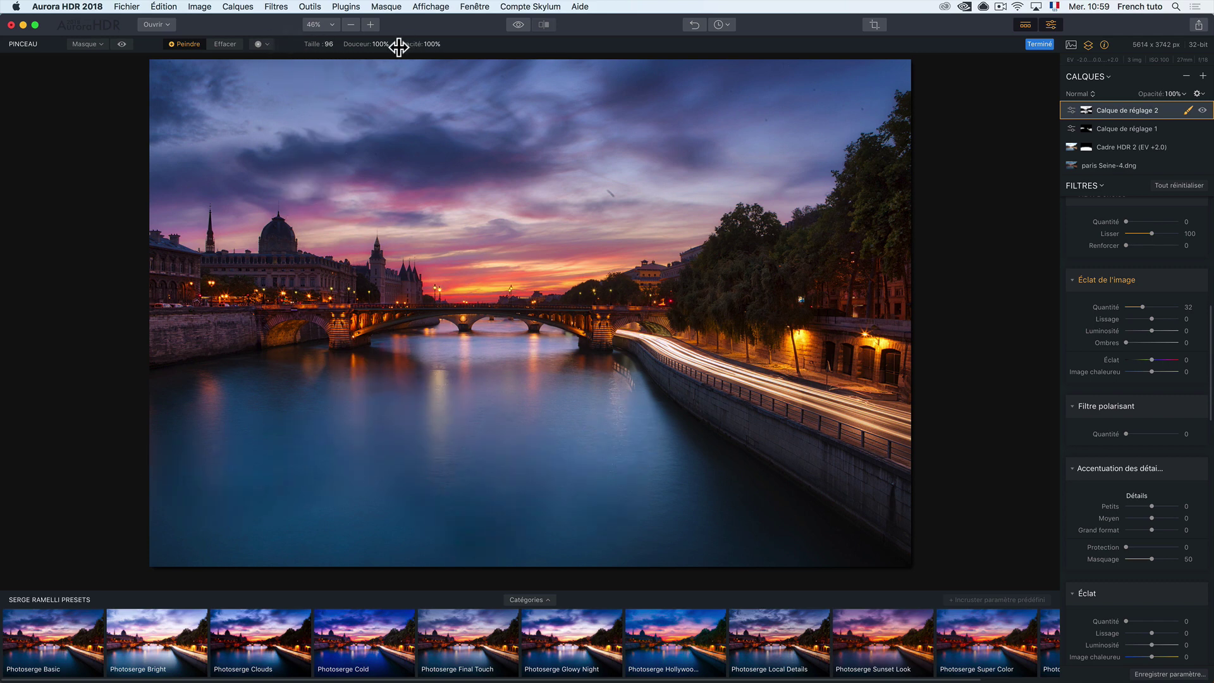
{"action": "right_click", "coordinate": [517, 405]}
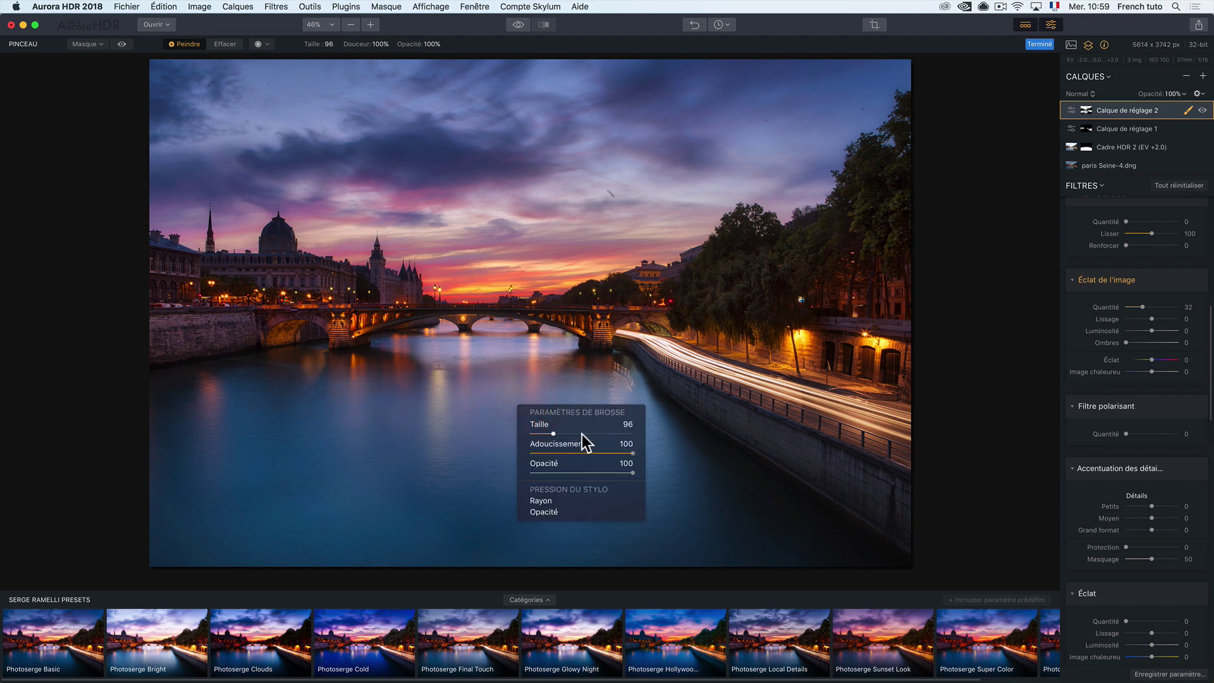
{"action": "left_click_drag", "start_coordinate": [580, 433], "coordinate": [586, 433]}
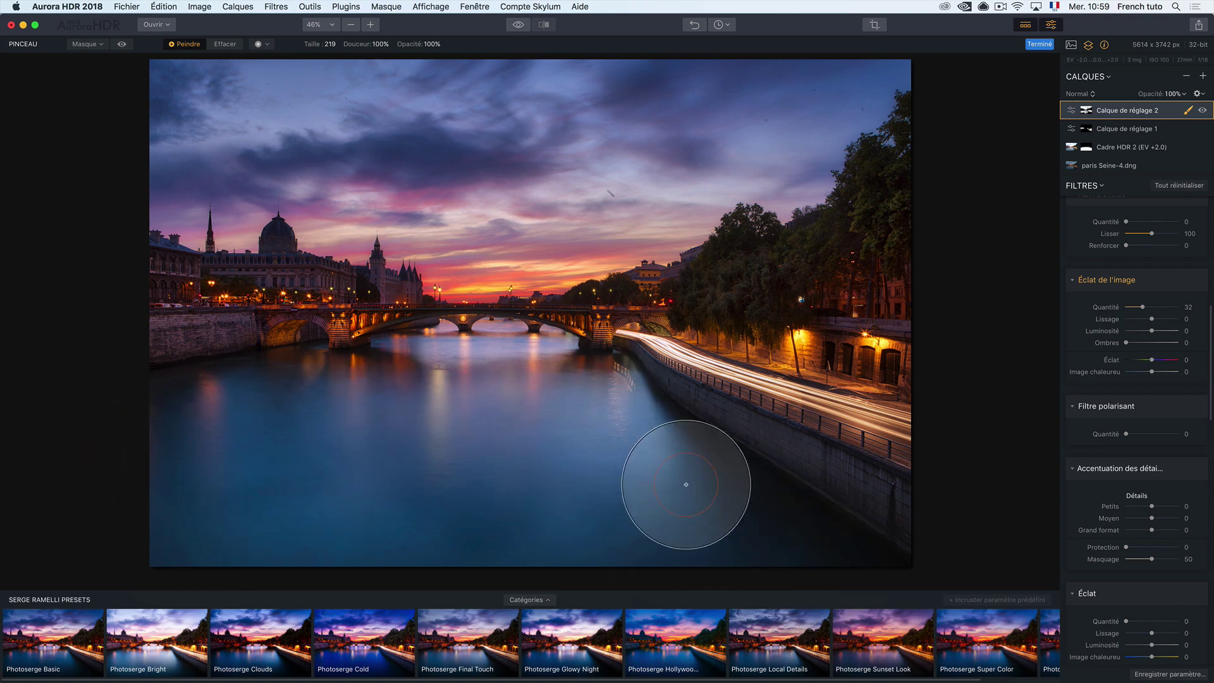
{"action": "left_click", "coordinate": [1202, 110]}
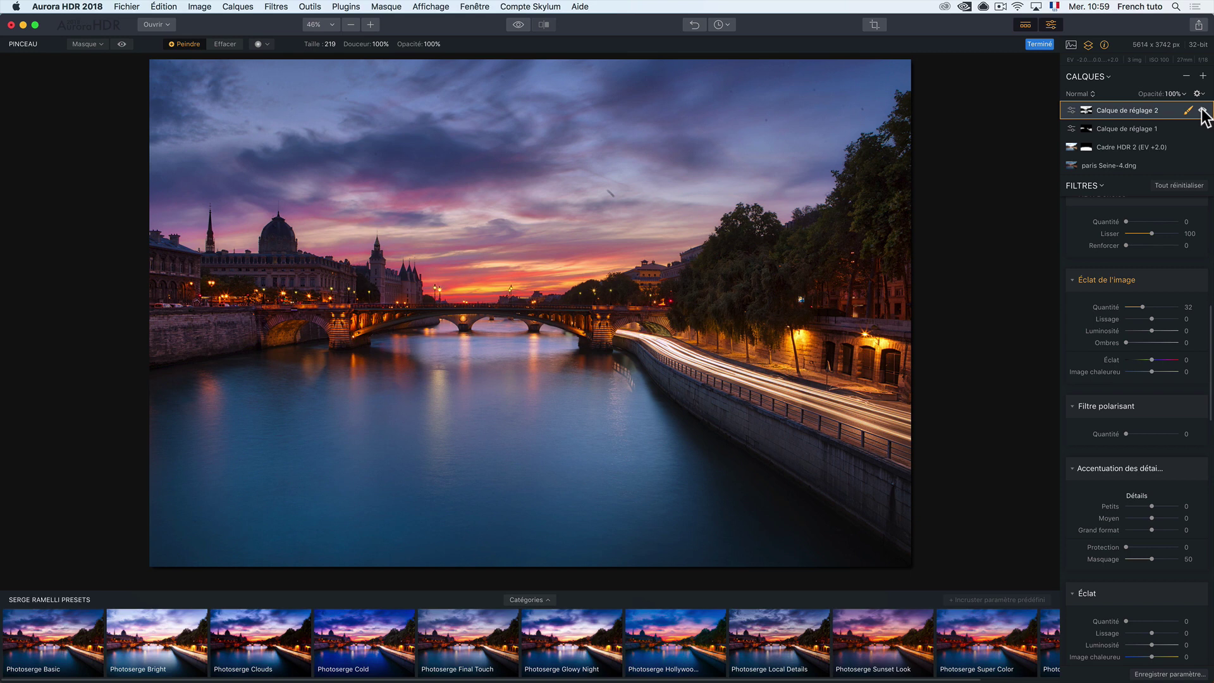
Extend the second adjustment layer's mask over the quay wall's trees and the lower river, and compare the image before and after
{"action": "left_click", "coordinate": [892, 366]}
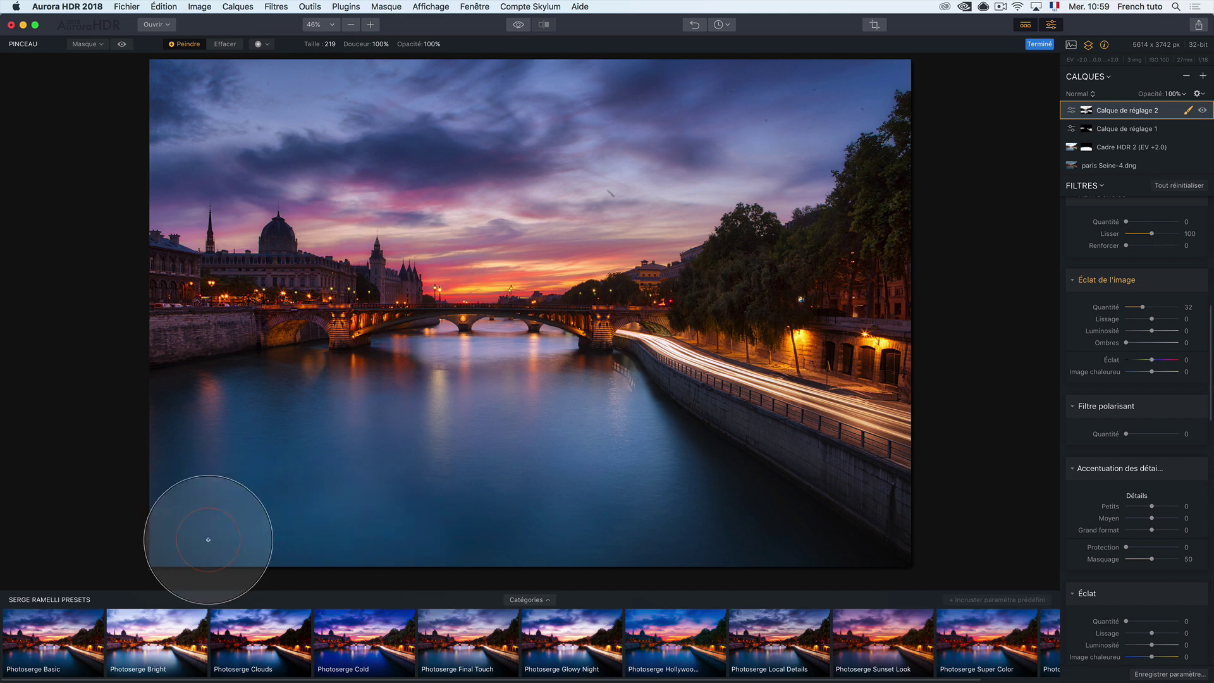
{"action": "left_click", "coordinate": [471, 547]}
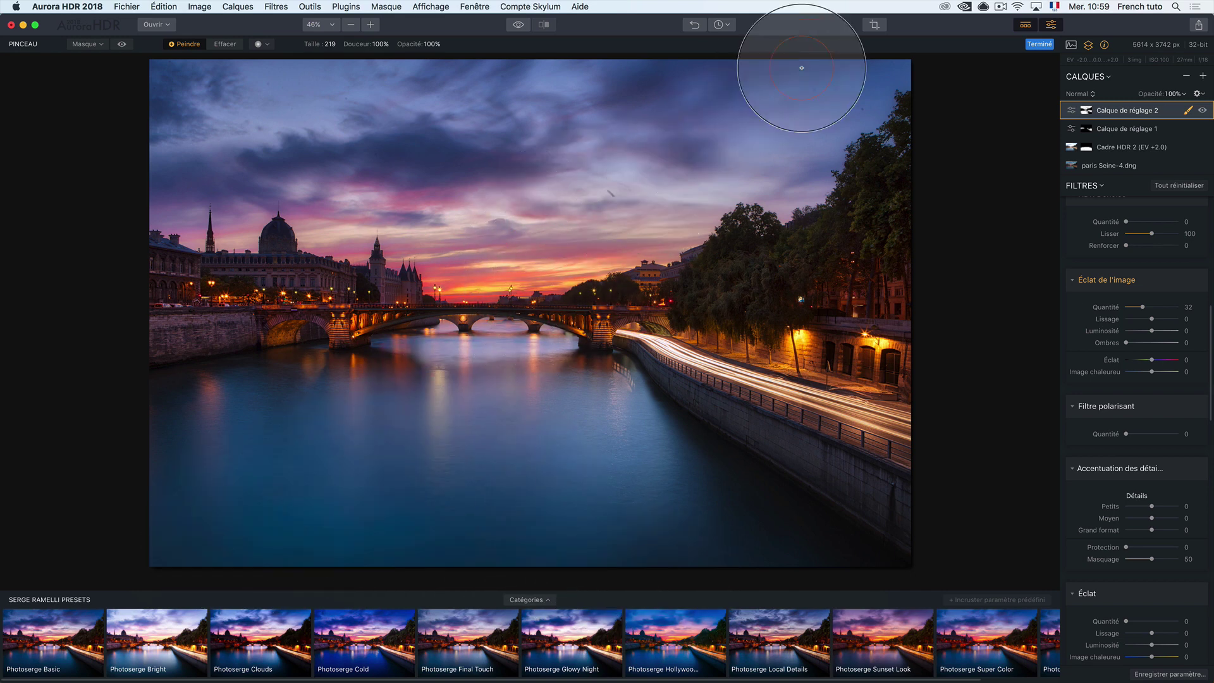
{"action": "left_click", "coordinate": [518, 25]}
{"action": "left_click", "coordinate": [519, 26]}
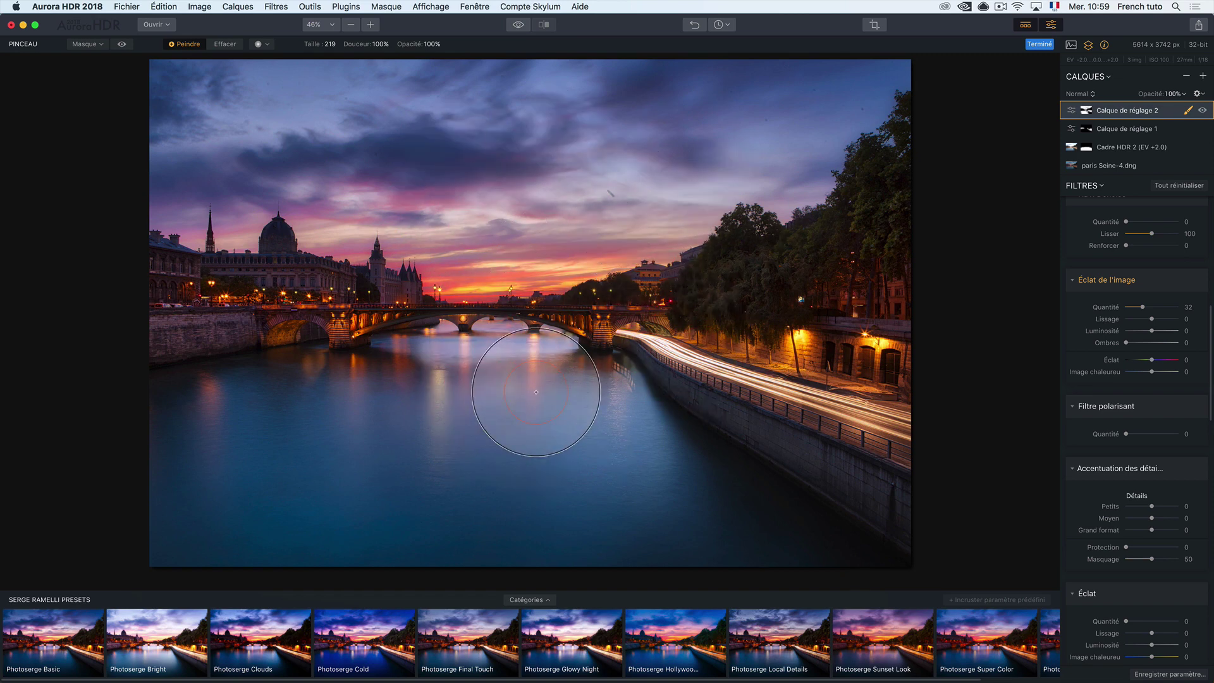
Send the edited image from Aurora HDR to Photoshop and open it from Camera Raw with default settings
{"action": "left_click", "coordinate": [128, 9]}
{"action": "mouse_move", "coordinate": [239, 115]}
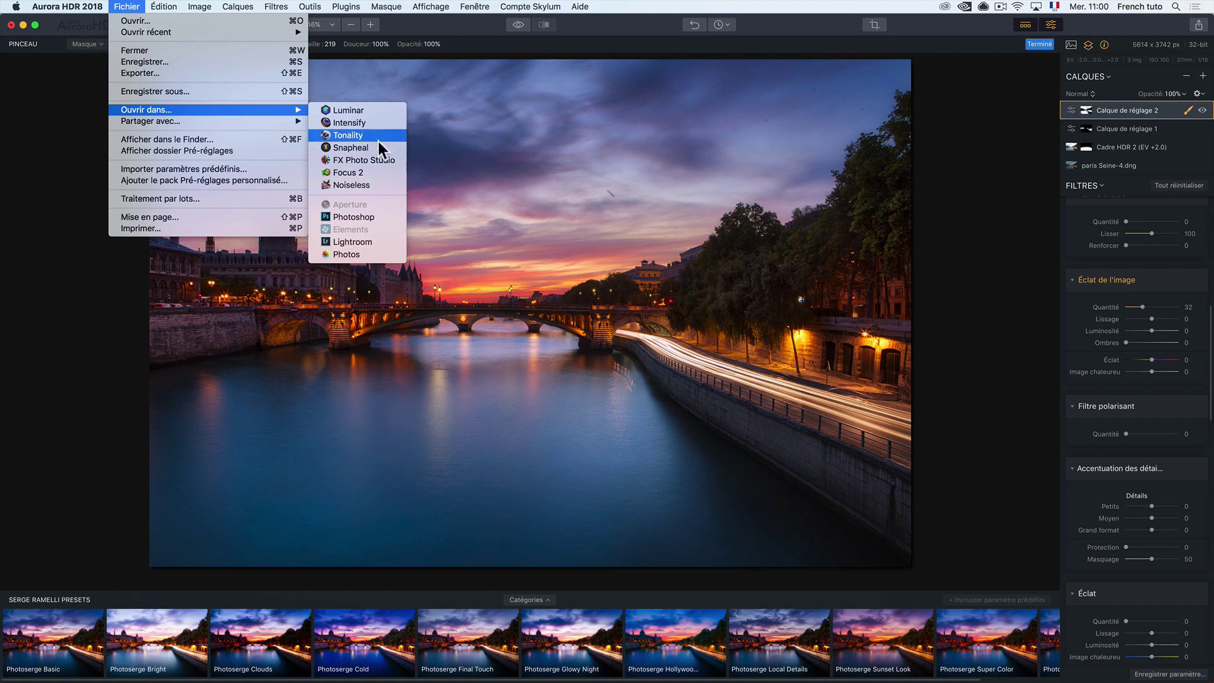
{"action": "left_click", "coordinate": [378, 215]}
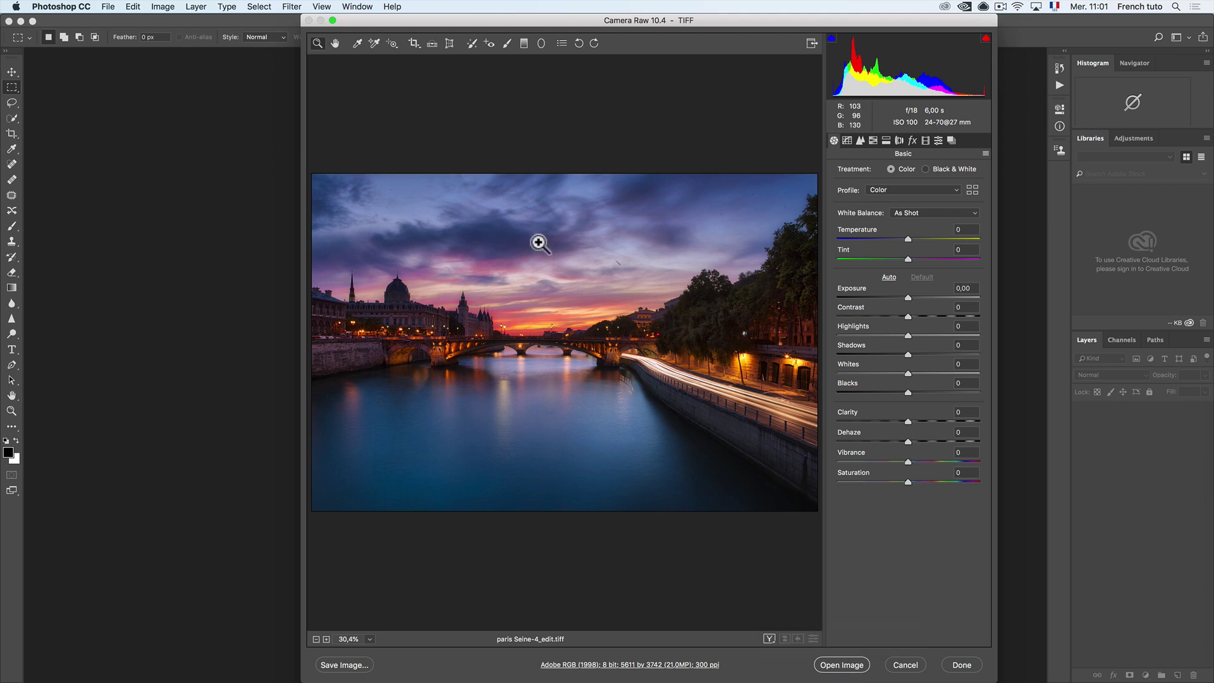
{"action": "left_click", "coordinate": [858, 666]}
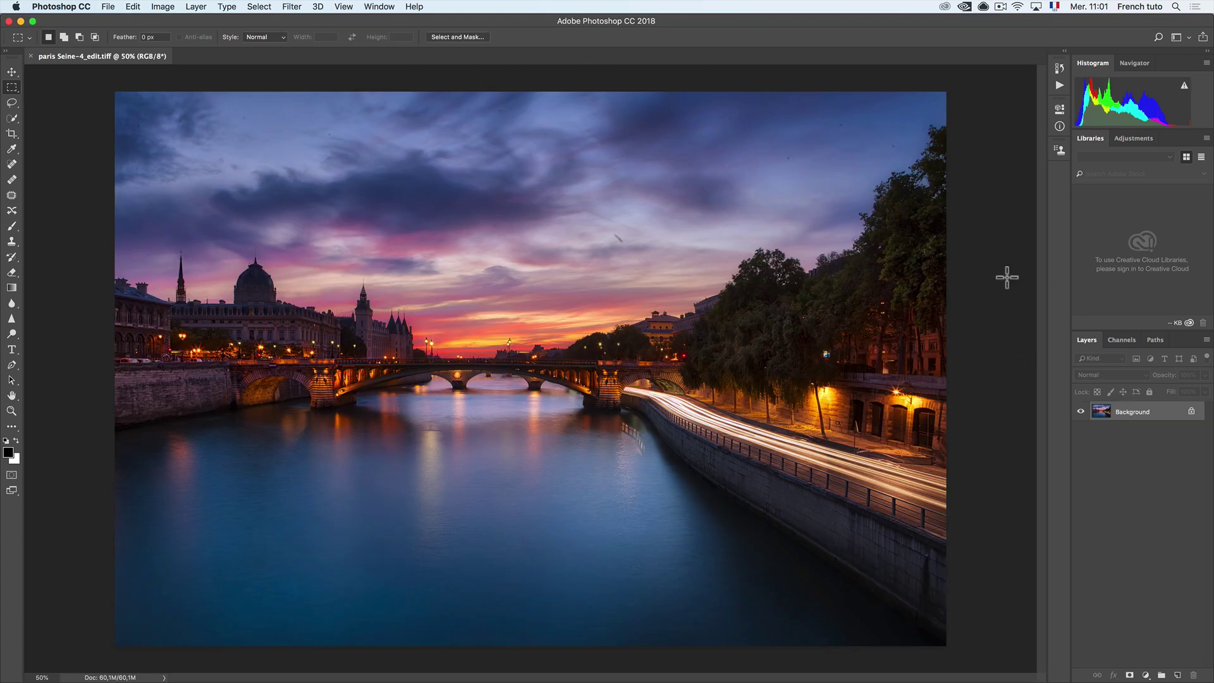
{"action": "left_click", "coordinate": [1187, 37]}
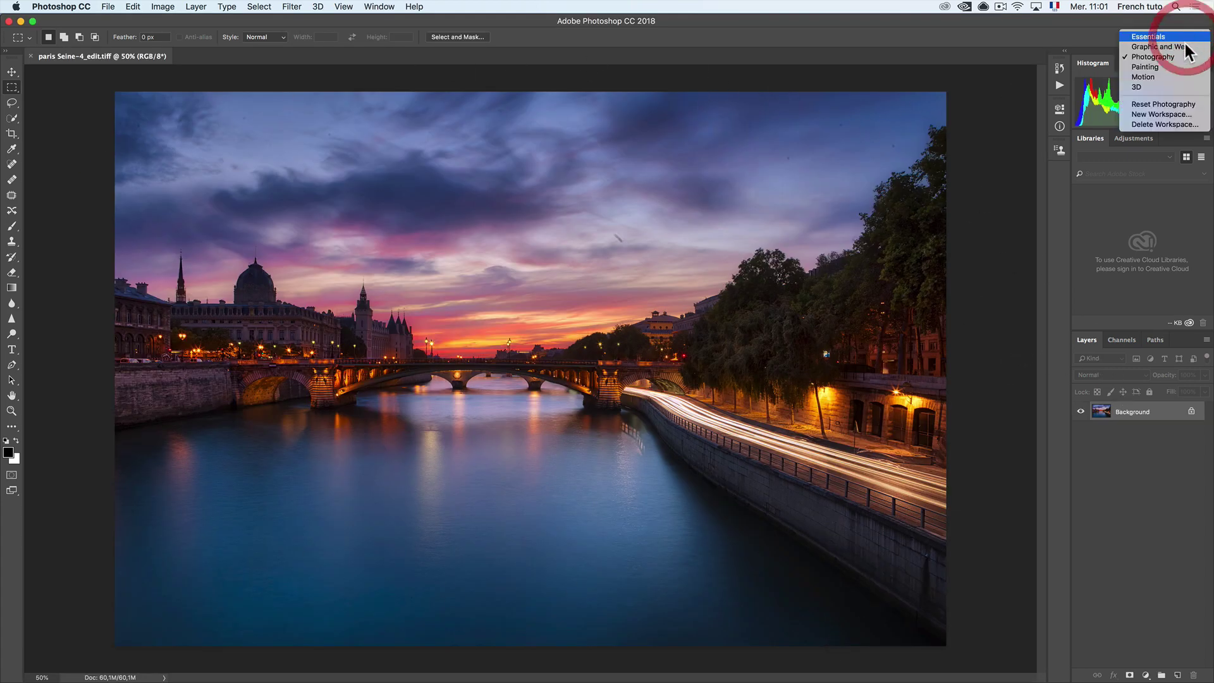
{"action": "left_click", "coordinate": [1100, 33]}
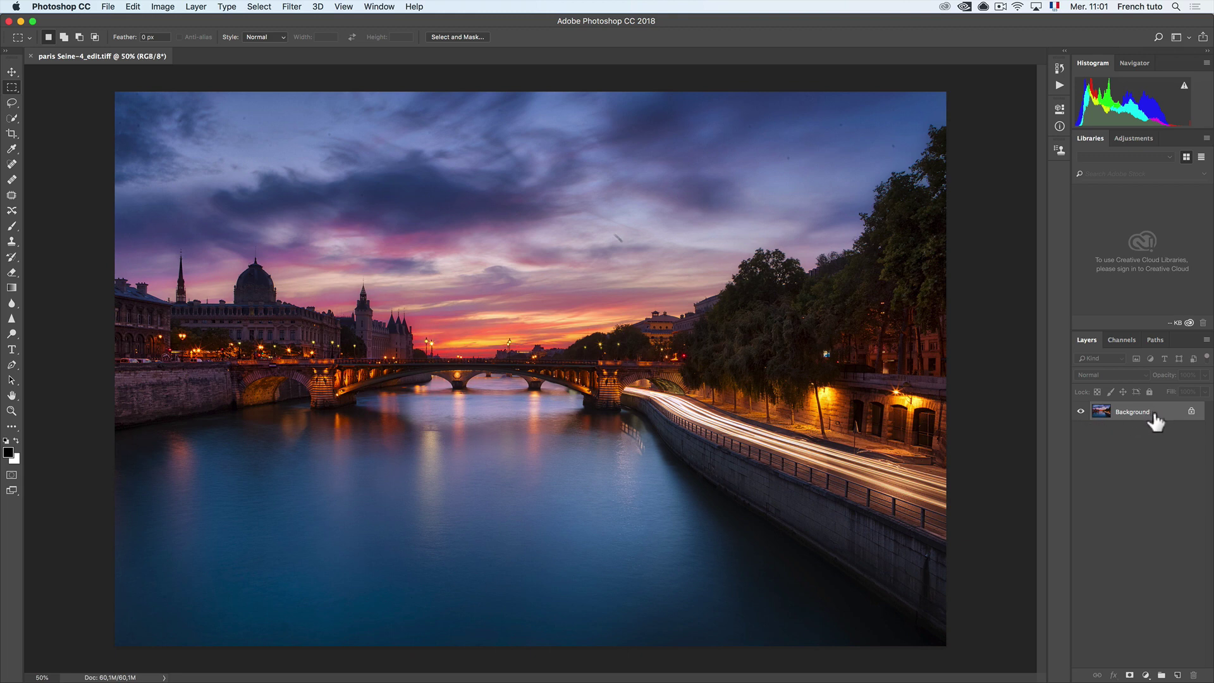
Duplicate the Background layer and remove the streak and nearby dust spots from the sky with the Spot Healing Brush
{"action": "left_click_drag", "start_coordinate": [1155, 420], "coordinate": [1177, 674]}
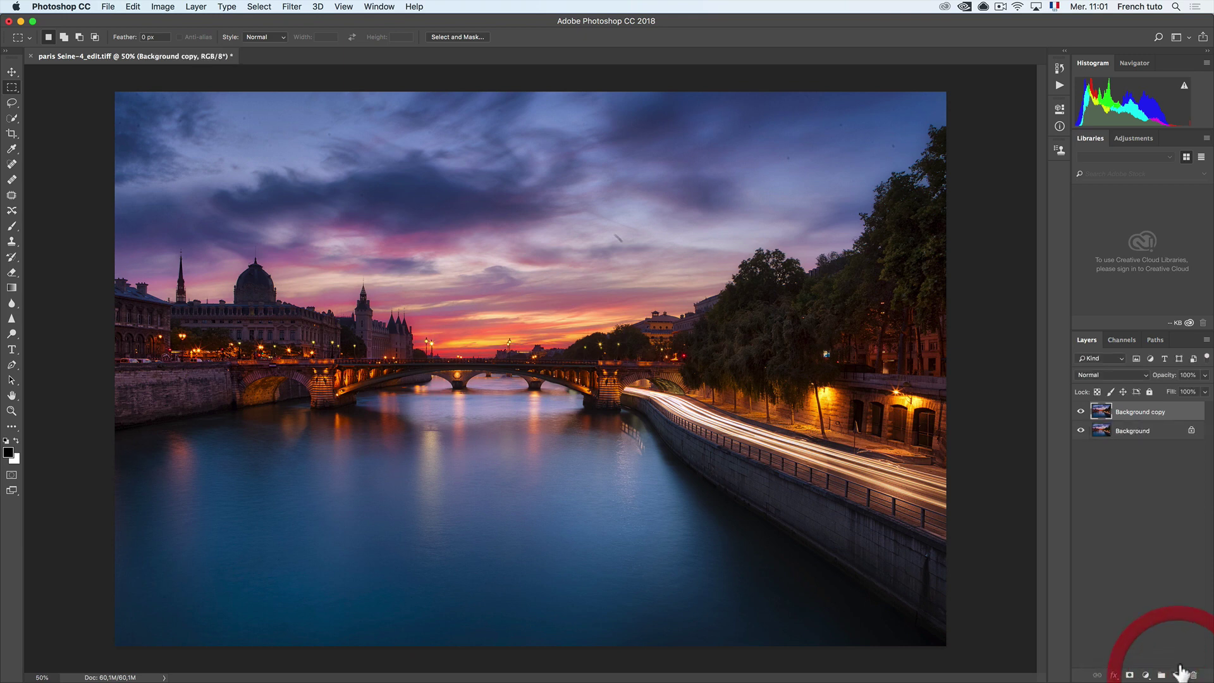
{"action": "left_click", "coordinate": [13, 166]}
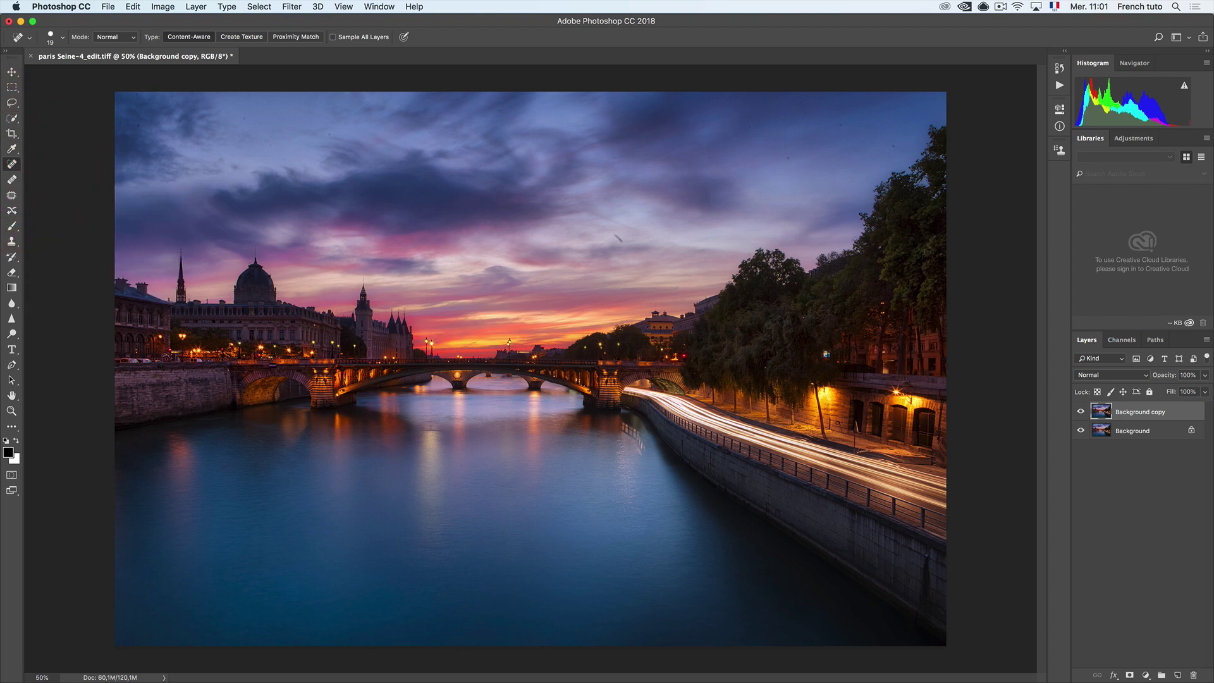
{"action": "left_click_drag", "start_coordinate": [641, 258], "coordinate": [649, 259]}
{"action": "left_click", "coordinate": [616, 237]}
{"action": "left_click", "coordinate": [616, 237]}
{"action": "left_click", "coordinate": [598, 213]}
{"action": "left_click", "coordinate": [785, 158]}
Heal the remaining sky spots on the copied layer with a 62 px brush, and compare the layer on and off
{"action": "left_click", "coordinate": [664, 219], "text": "ctrl+alt"}
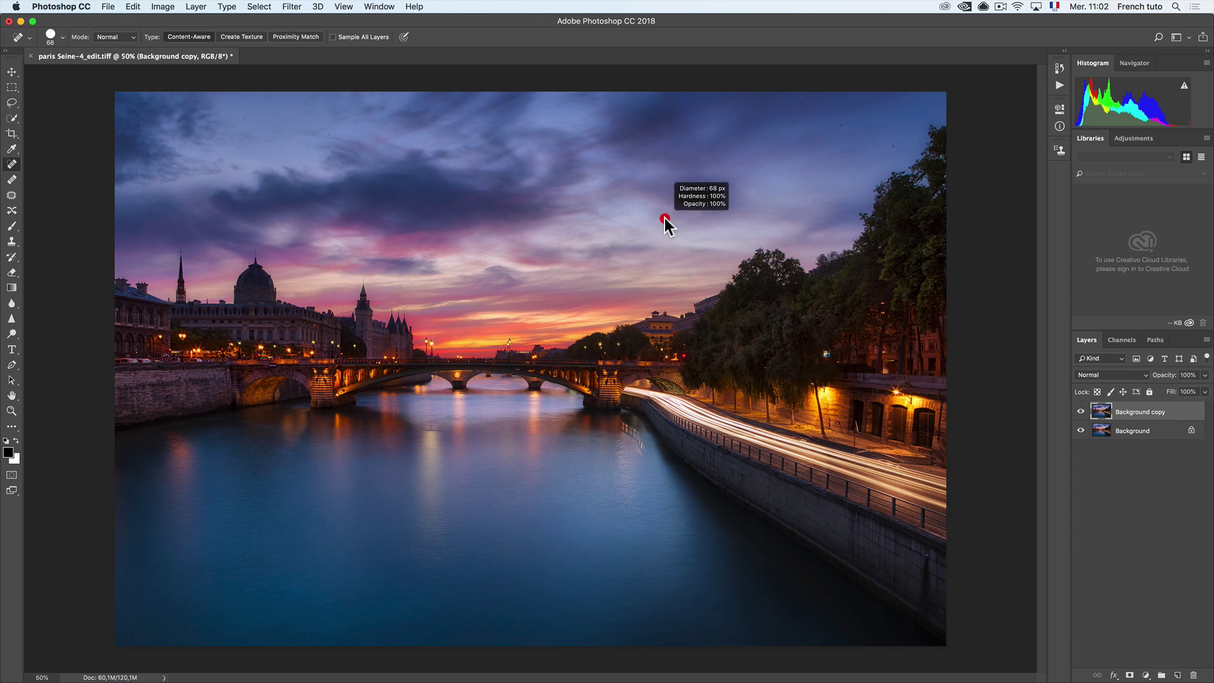
{"action": "mouse_move", "coordinate": [665, 218]}
{"action": "left_mouse_down"}
{"action": "mouse_move", "coordinate": [680, 218]}
{"action": "mouse_move", "coordinate": [665, 219]}
{"action": "mouse_move", "coordinate": [680, 219]}
{"action": "mouse_move", "coordinate": [655, 144]}
{"action": "mouse_move", "coordinate": [666, 316]}
{"action": "mouse_move", "coordinate": [677, 87]}
{"action": "mouse_move", "coordinate": [682, 204]}
{"action": "left_mouse_up"}
{"action": "mouse_move", "coordinate": [673, 159]}
{"action": "left_mouse_down"}
{"action": "mouse_move", "coordinate": [649, 195]}
{"action": "mouse_move", "coordinate": [663, 256]}
{"action": "left_mouse_up"}
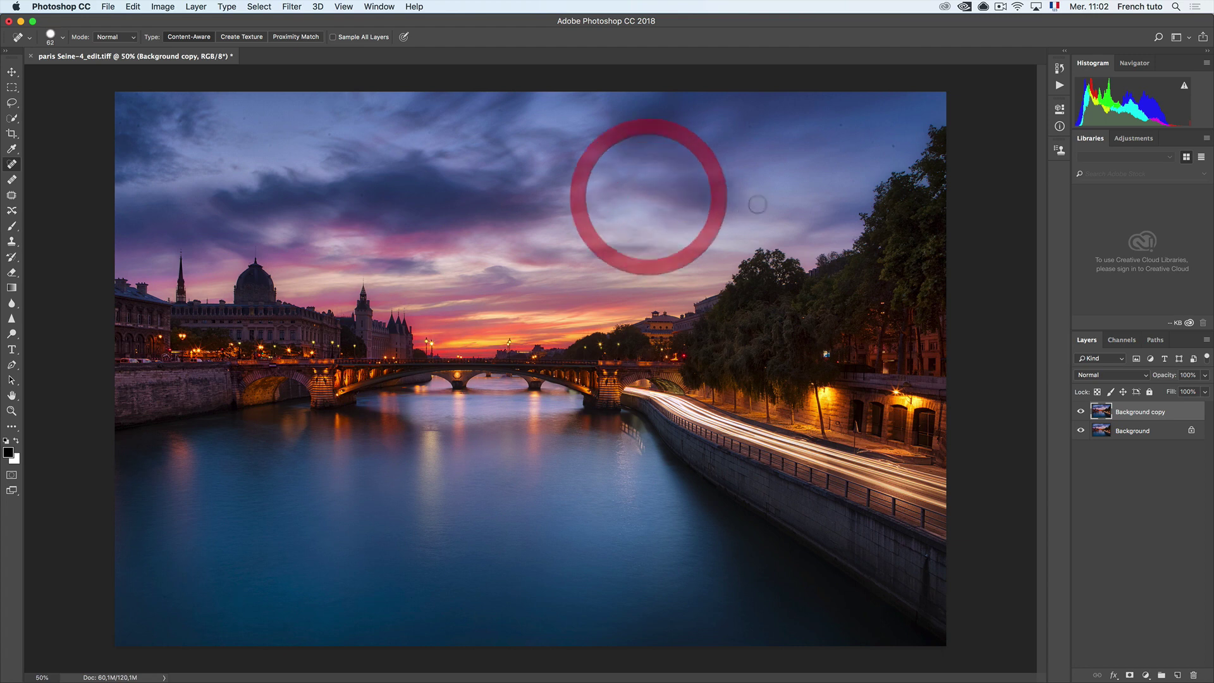
{"action": "mouse_move", "coordinate": [841, 126]}
{"action": "left_mouse_down"}
{"action": "mouse_move", "coordinate": [867, 138]}
{"action": "mouse_move", "coordinate": [806, 98]}
{"action": "mouse_move", "coordinate": [691, 164]}
{"action": "left_mouse_up"}
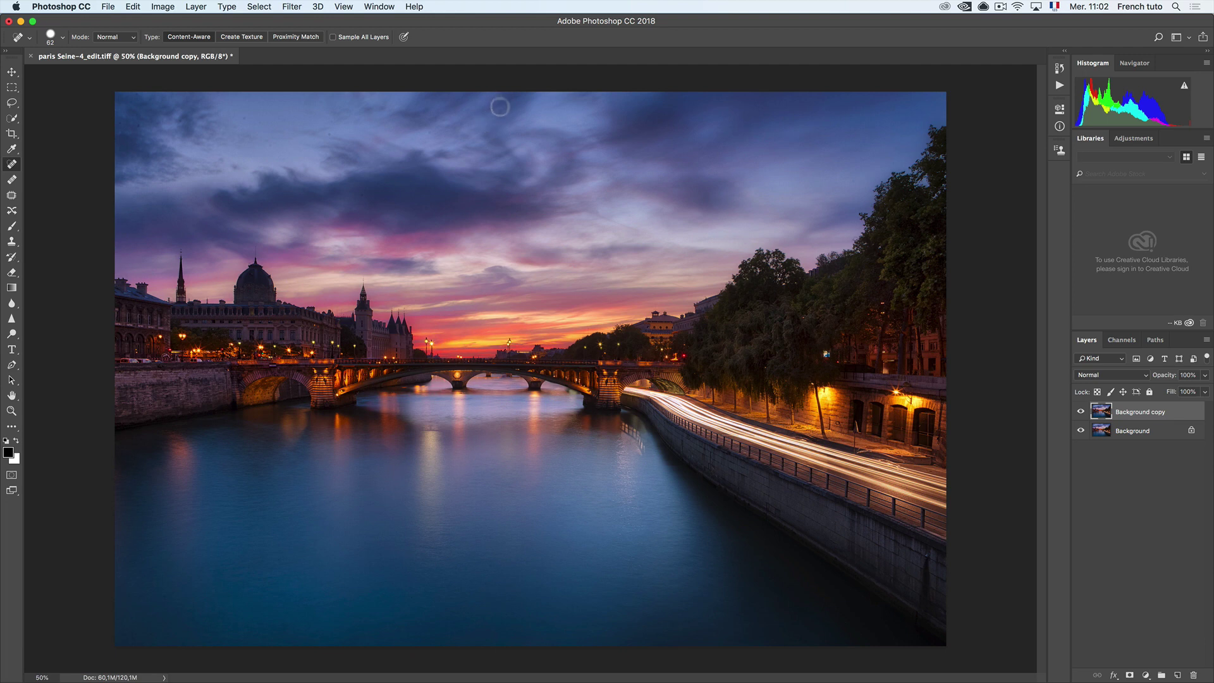
{"action": "mouse_move", "coordinate": [490, 119]}
{"action": "left_mouse_down"}
{"action": "mouse_move", "coordinate": [496, 108]}
{"action": "mouse_move", "coordinate": [364, 163]}
{"action": "mouse_move", "coordinate": [325, 122]}
{"action": "mouse_move", "coordinate": [272, 141]}
{"action": "mouse_move", "coordinate": [245, 115]}
{"action": "left_mouse_up"}
{"action": "mouse_move", "coordinate": [174, 122]}
{"action": "left_mouse_down"}
{"action": "mouse_move", "coordinate": [120, 120]}
{"action": "mouse_move", "coordinate": [131, 101]}
{"action": "mouse_move", "coordinate": [209, 104]}
{"action": "mouse_move", "coordinate": [171, 101]}
{"action": "left_mouse_up"}
{"action": "left_click", "coordinate": [358, 196]}
{"action": "left_click_drag", "start_coordinate": [542, 229], "coordinate": [522, 244]}
{"action": "left_click", "coordinate": [522, 247]}
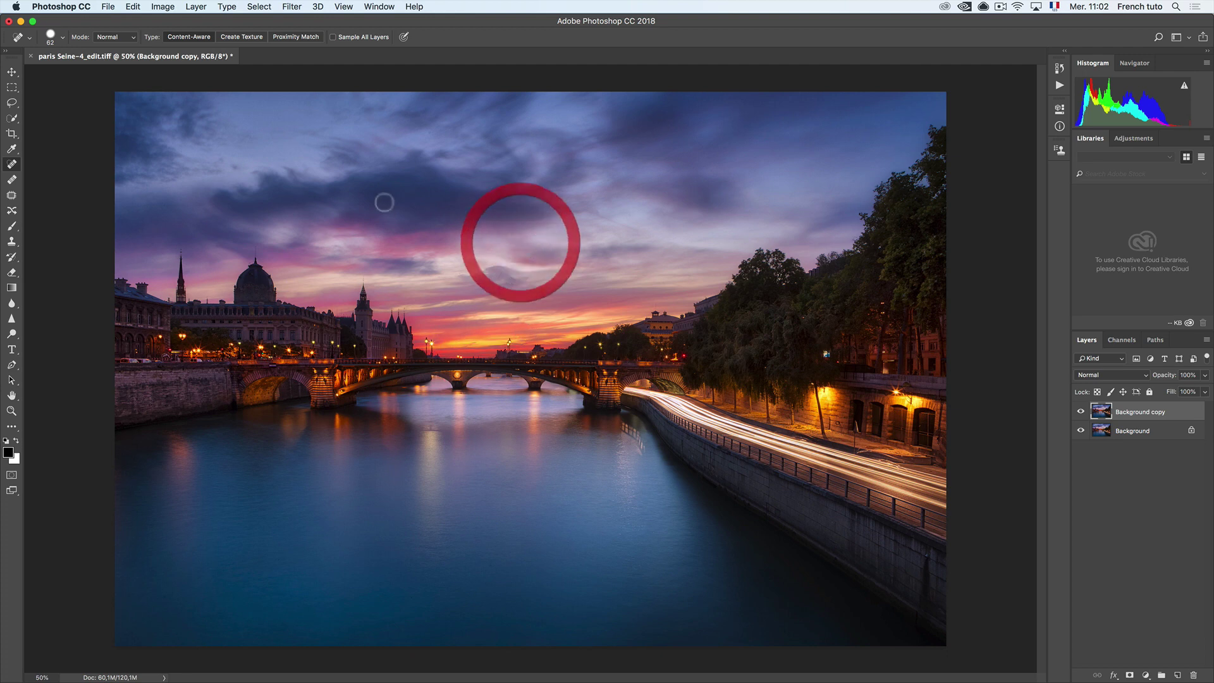
{"action": "left_click", "coordinate": [226, 163]}
{"action": "left_click", "coordinate": [1083, 414]}
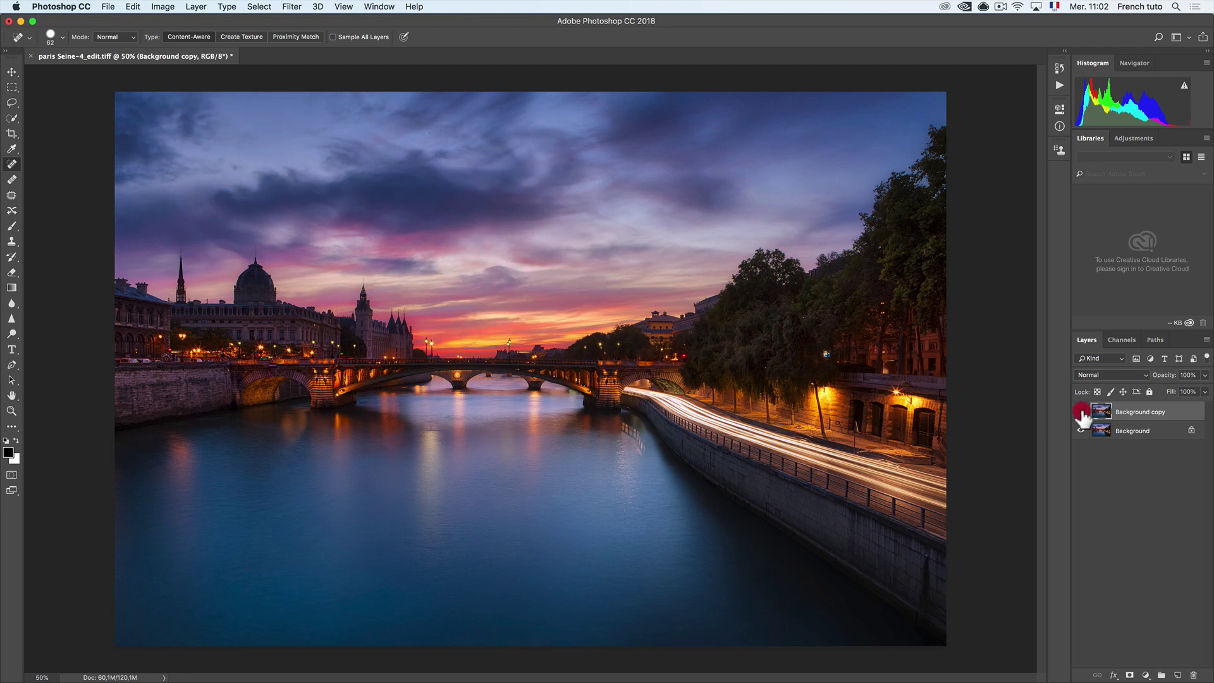
{"action": "left_click", "coordinate": [1082, 415]}
{"action": "left_click", "coordinate": [1081, 413]}
Inspect the sky at 100% and heal the small spots left in the clouds with the Spot Healing Brush
{"action": "key", "text": "z"}
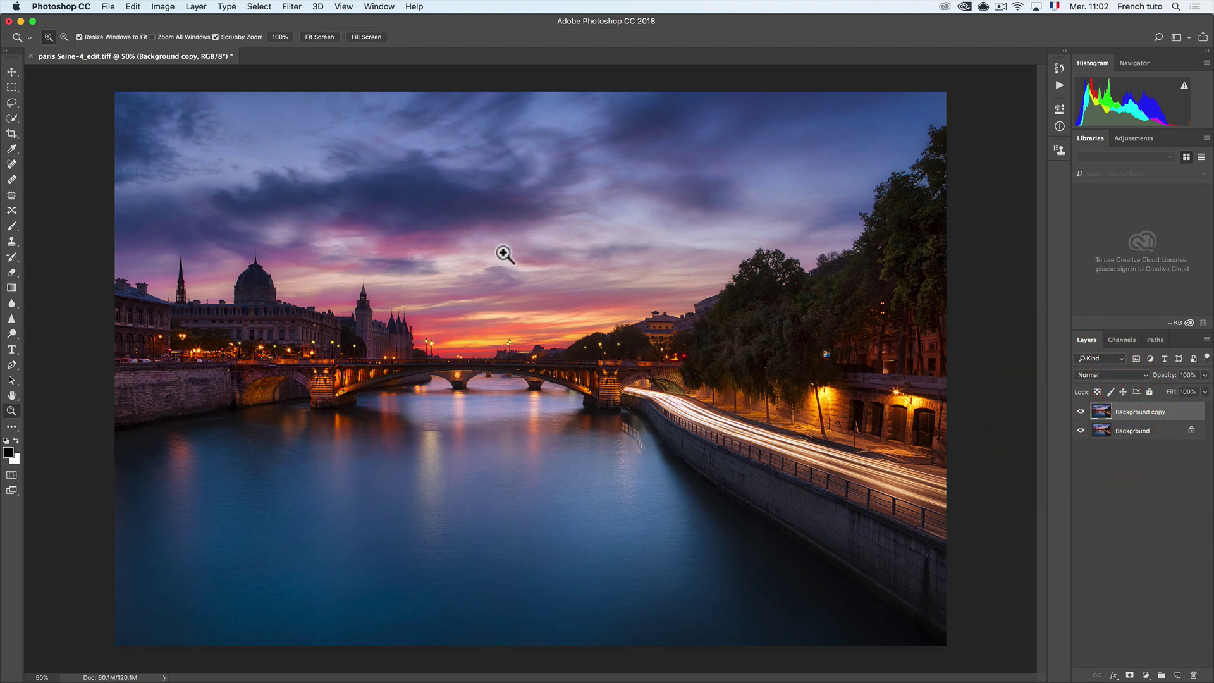
{"action": "left_click", "coordinate": [483, 243]}
{"action": "key", "text": "space"}
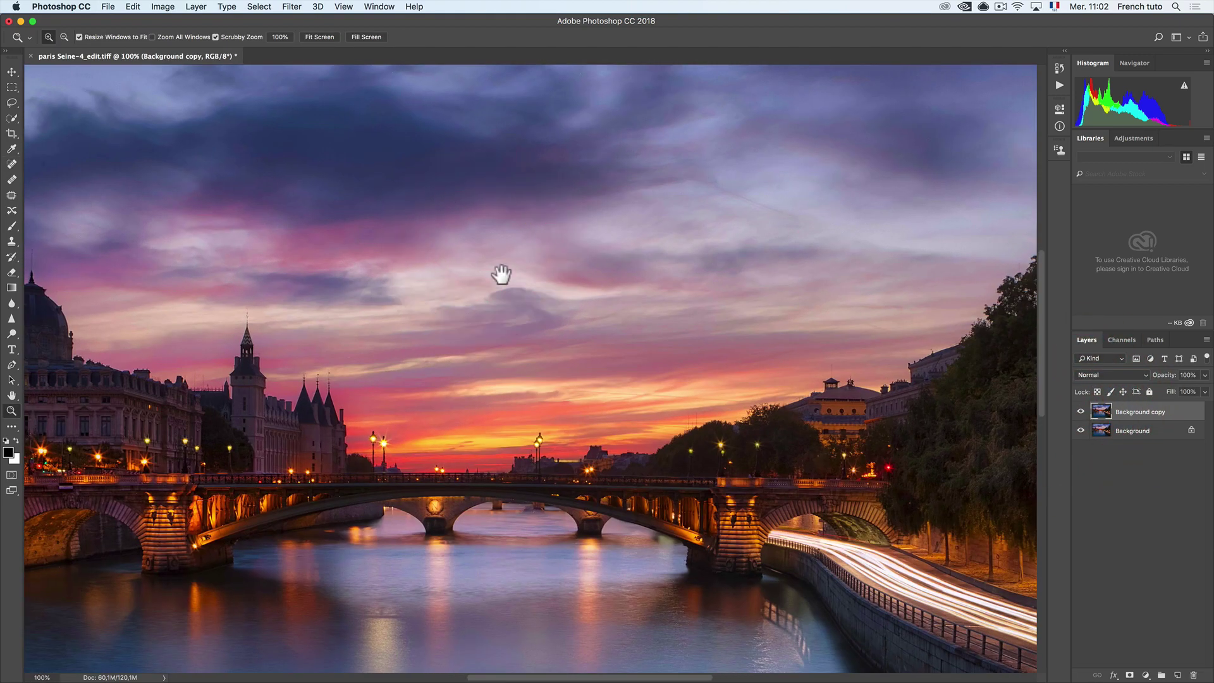
{"action": "left_click_drag", "start_coordinate": [444, 275], "coordinate": [809, 395]}
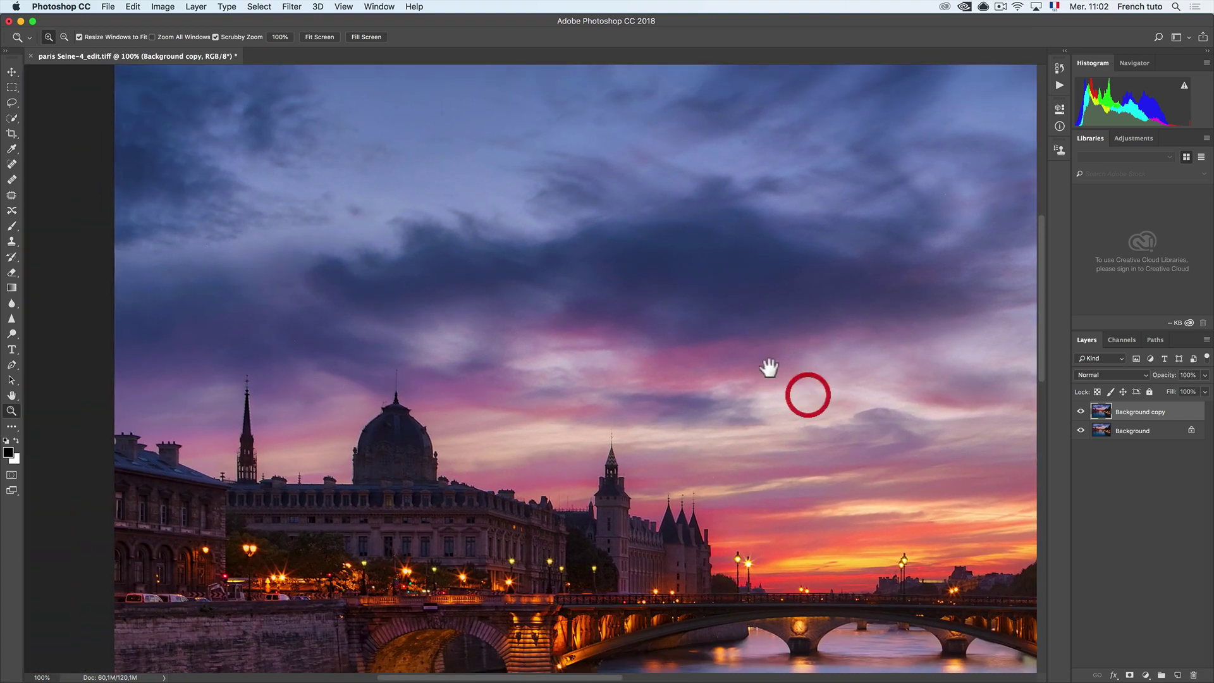
{"action": "left_click", "coordinate": [11, 164]}
{"action": "left_click", "coordinate": [411, 283]}
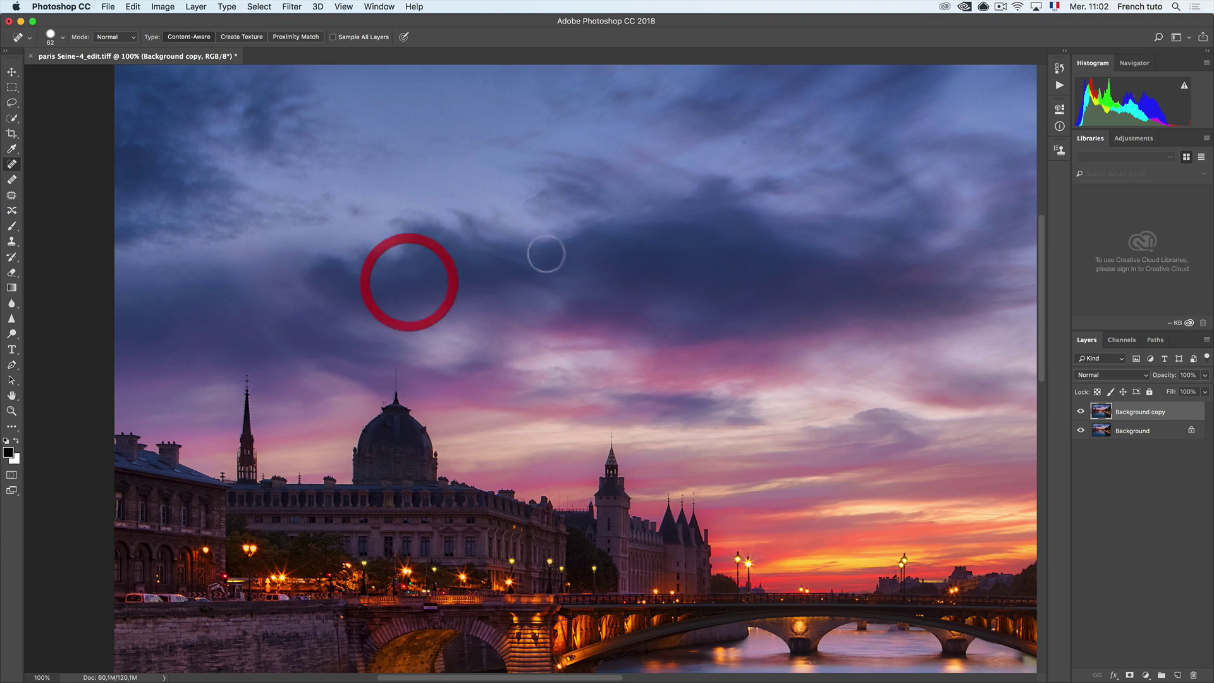
{"action": "left_click", "coordinate": [749, 141]}
{"action": "left_click_drag", "start_coordinate": [827, 217], "coordinate": [382, 266]}
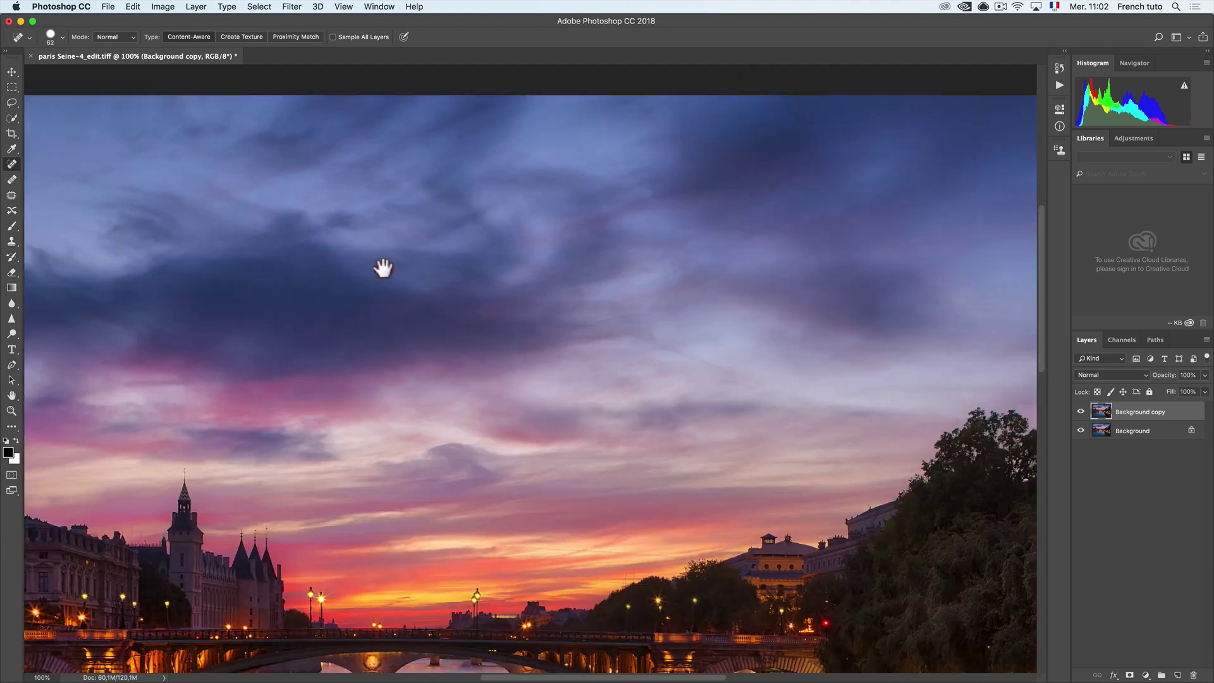
{"action": "left_click_drag", "start_coordinate": [776, 268], "coordinate": [407, 185]}
{"action": "left_click_drag", "start_coordinate": [534, 206], "coordinate": [740, 160]}
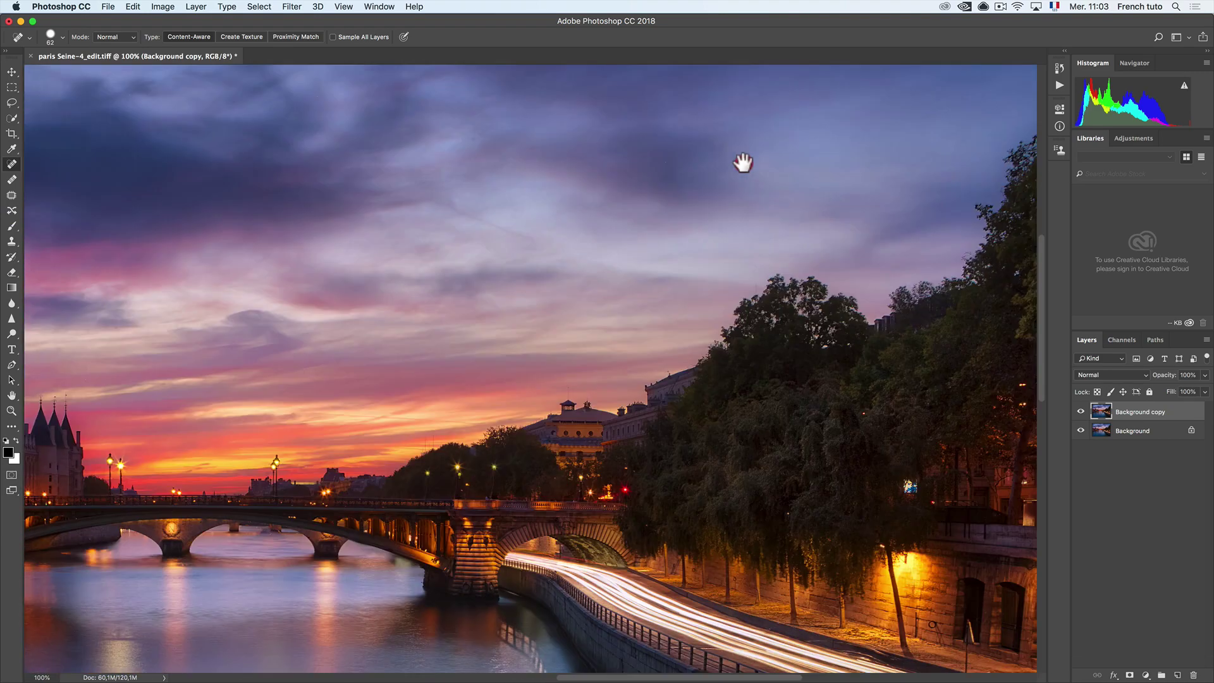
{"action": "left_click_drag", "start_coordinate": [491, 230], "coordinate": [751, 174]}
Add a Hue/Saturation adjustment layer above the healed layer and set its Saturation to +1
{"action": "key", "text": "z"}
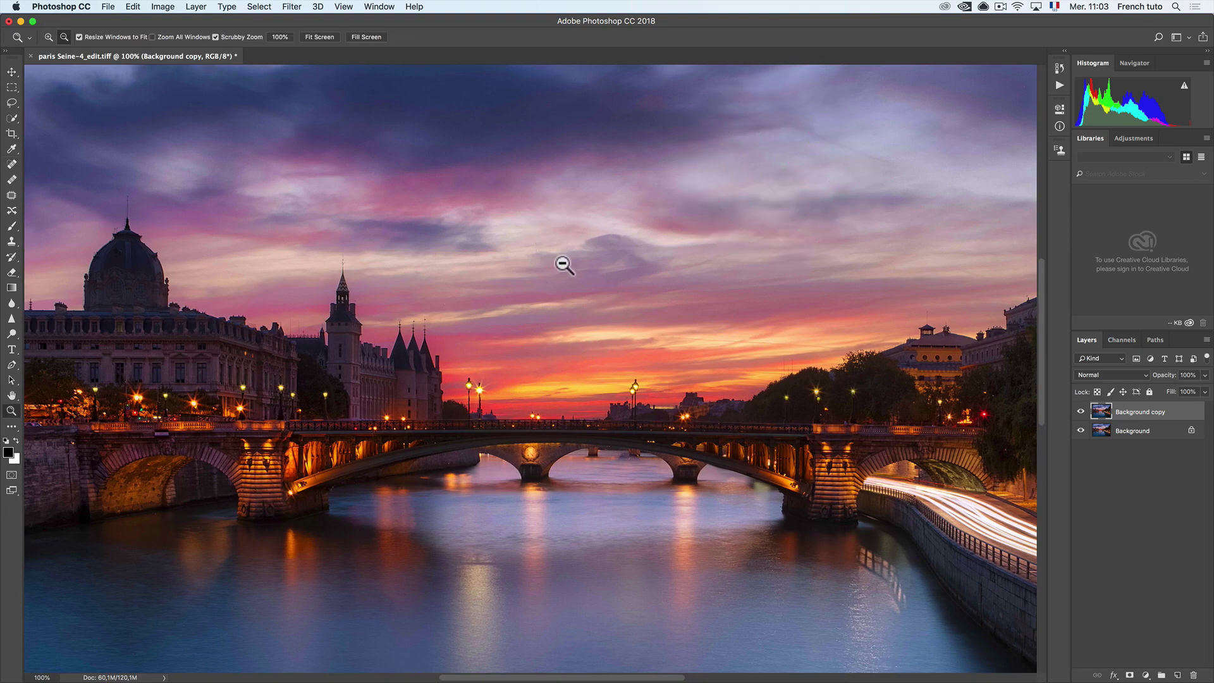
{"action": "left_click", "coordinate": [563, 262], "text": "alt"}
{"action": "left_click", "coordinate": [564, 262], "text": "alt"}
{"action": "left_click", "coordinate": [651, 448]}
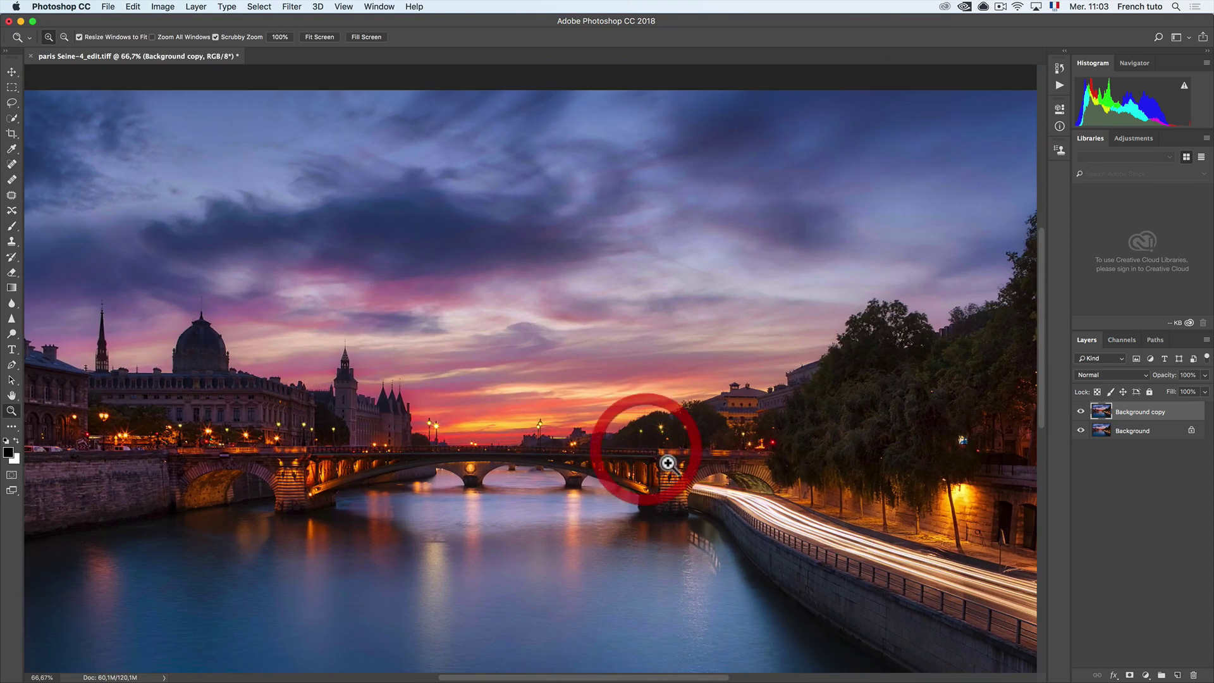
{"action": "left_click", "coordinate": [598, 377], "text": "alt"}
{"action": "left_click", "coordinate": [601, 430], "text": "alt"}
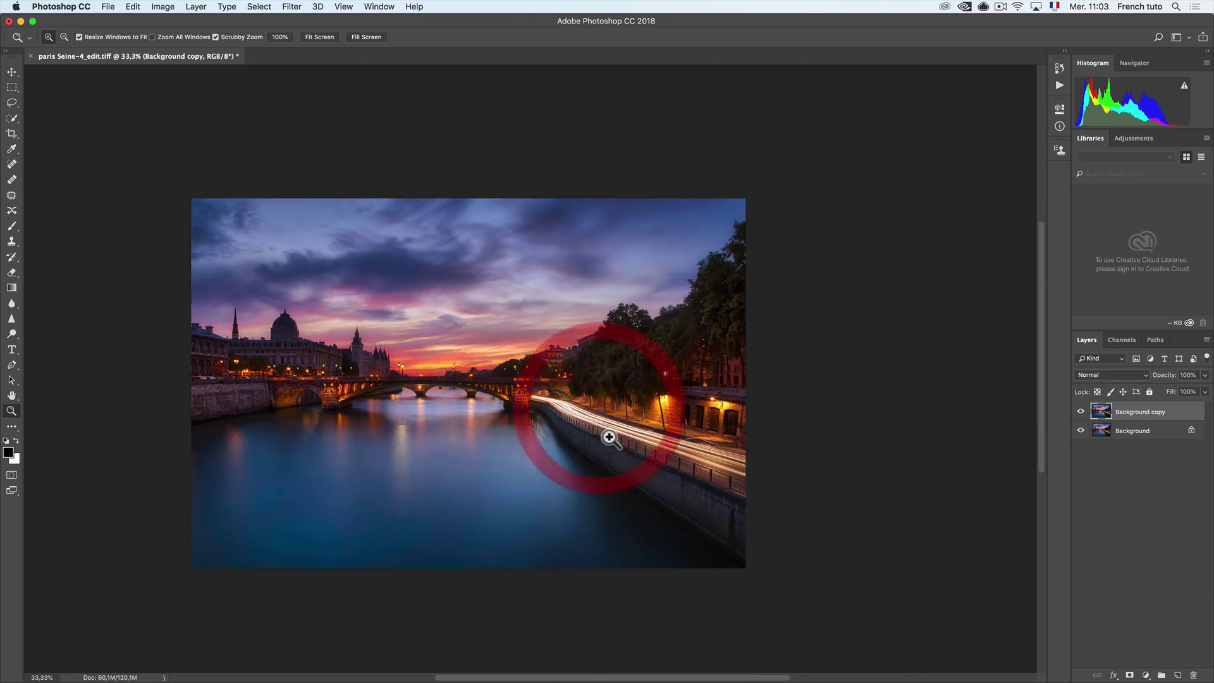
{"action": "left_click", "coordinate": [555, 401]}
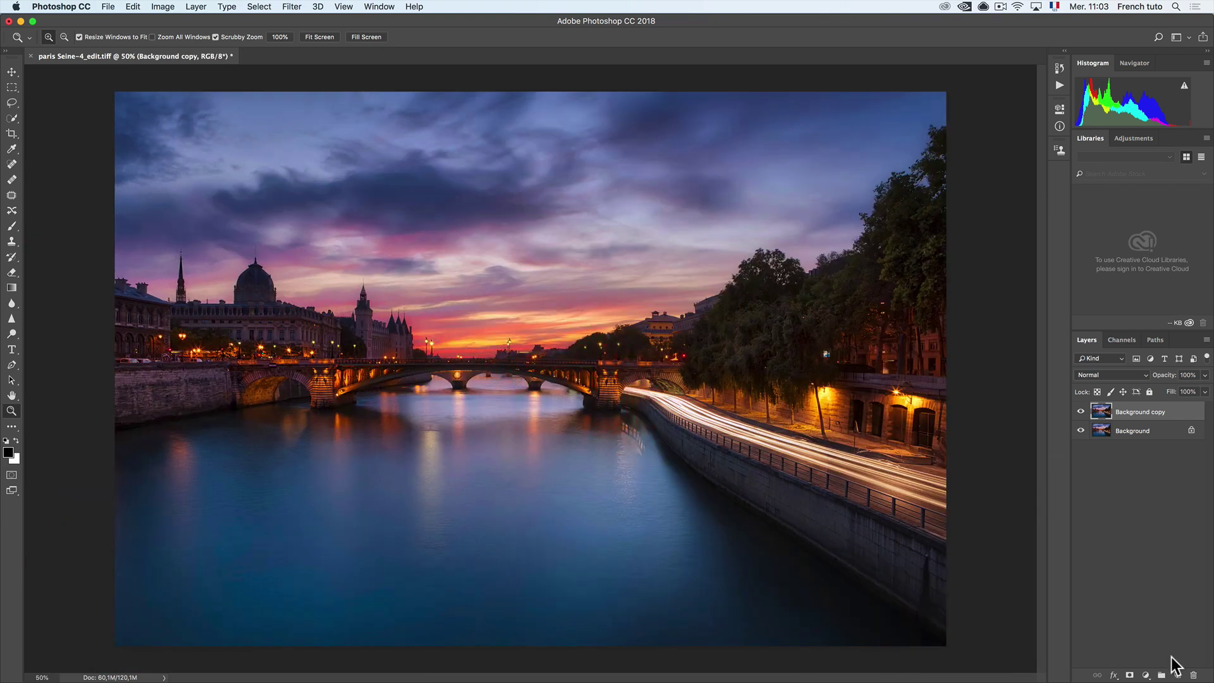
{"action": "left_click", "coordinate": [1146, 675]}
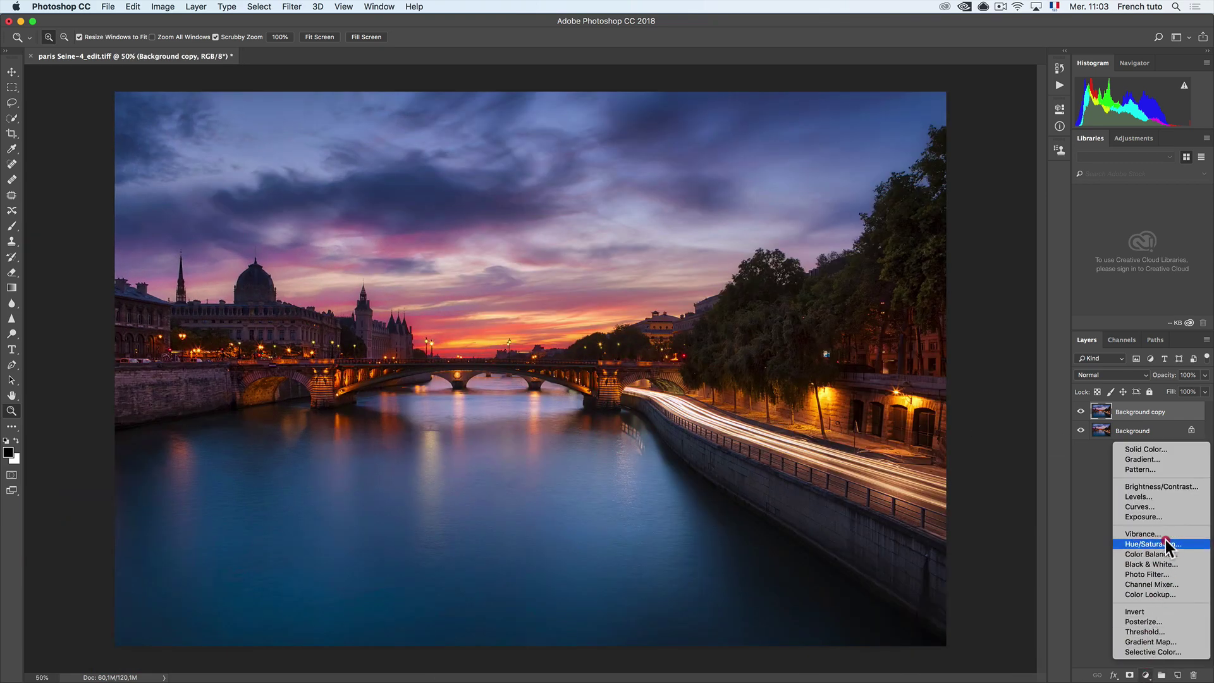
{"action": "left_click", "coordinate": [1184, 544]}
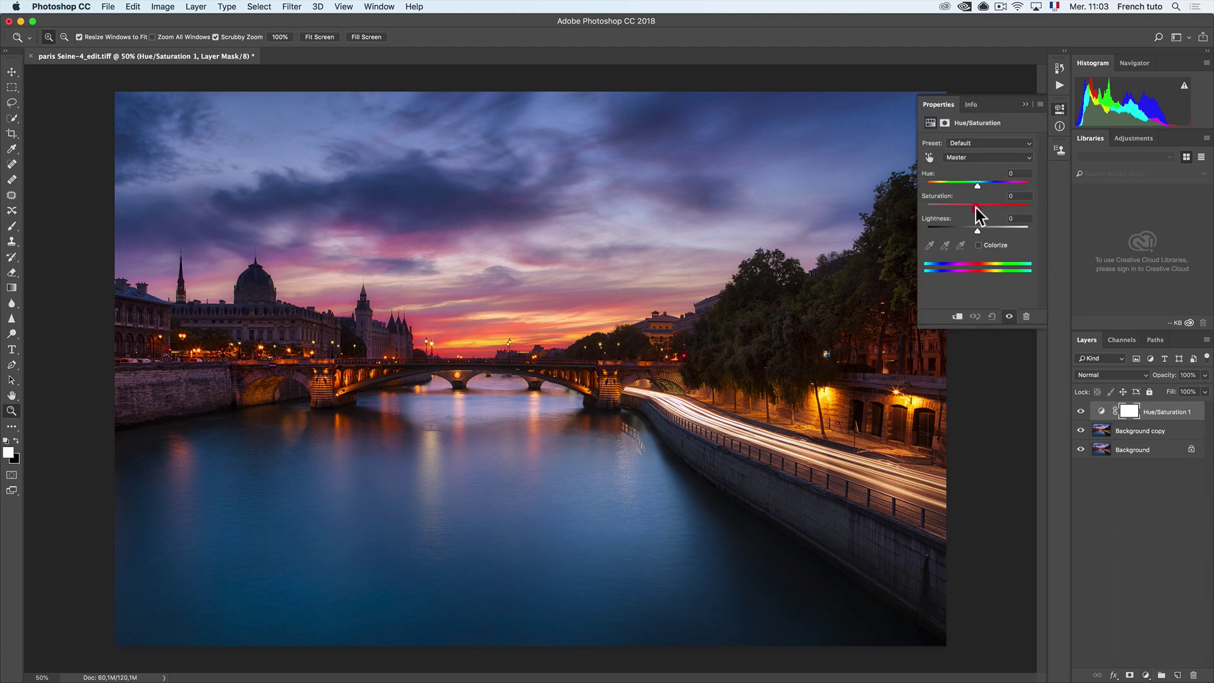
{"action": "mouse_move", "coordinate": [977, 208]}
{"action": "left_mouse_down"}
{"action": "mouse_move", "coordinate": [996, 210]}
{"action": "mouse_move", "coordinate": [980, 214]}
{"action": "left_mouse_up"}
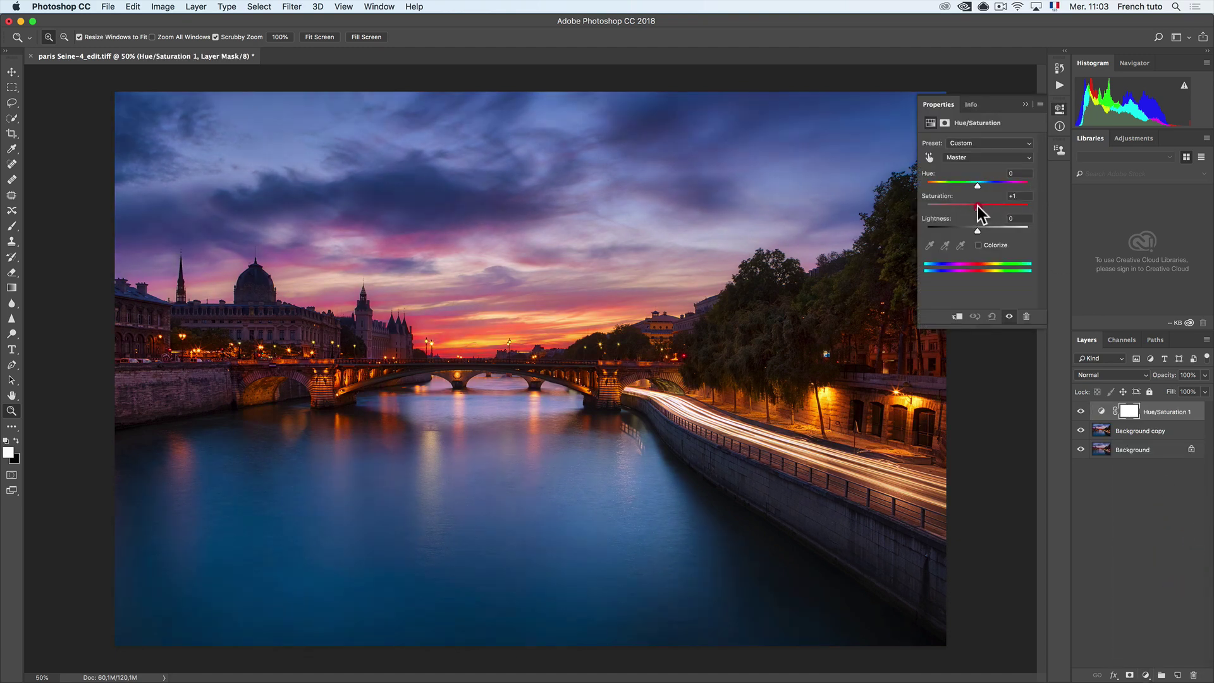
{"action": "left_click", "coordinate": [1024, 105]}
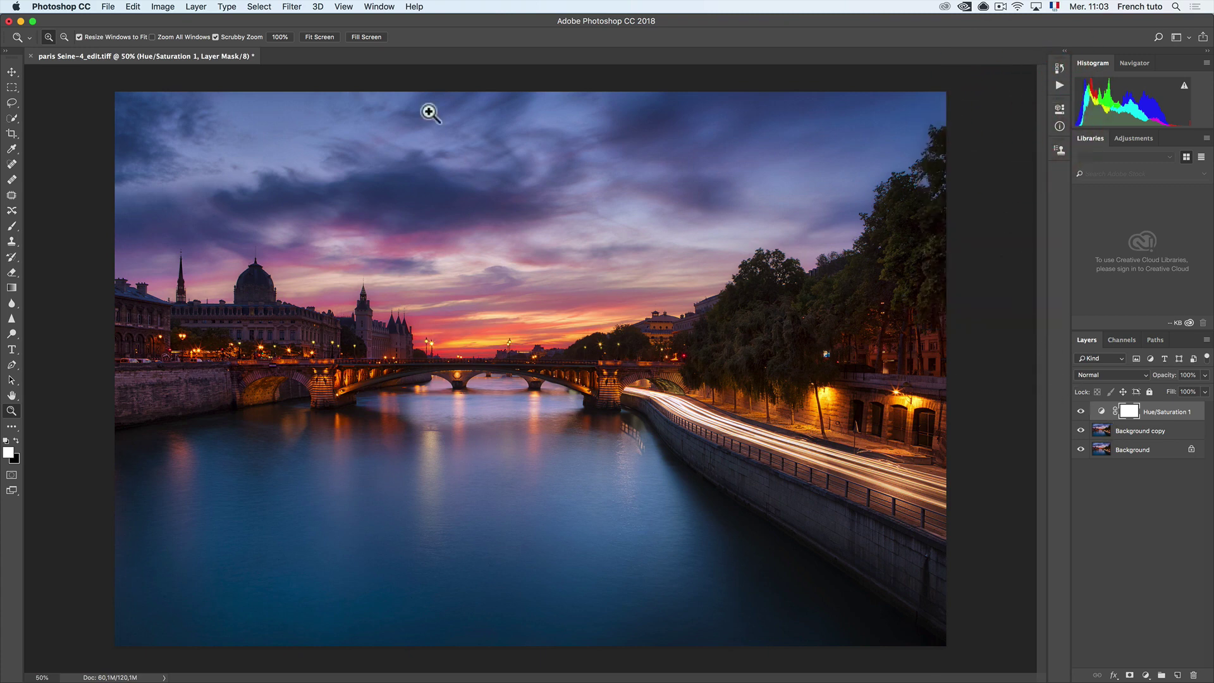
Export the image for the web with the JPEG High preset as paris-Seine-4_edit.jpg in the Prijets finaux folder
{"action": "left_click", "coordinate": [108, 7]}
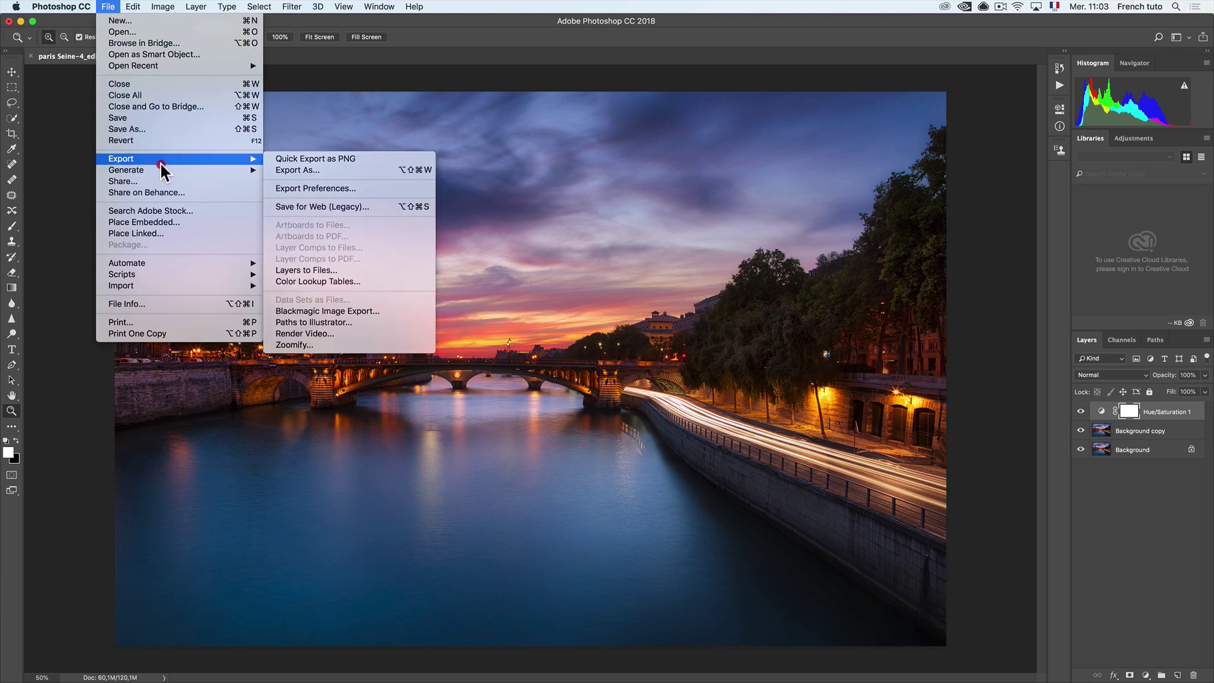
{"action": "mouse_move", "coordinate": [233, 158]}
{"action": "left_click", "coordinate": [335, 211]}
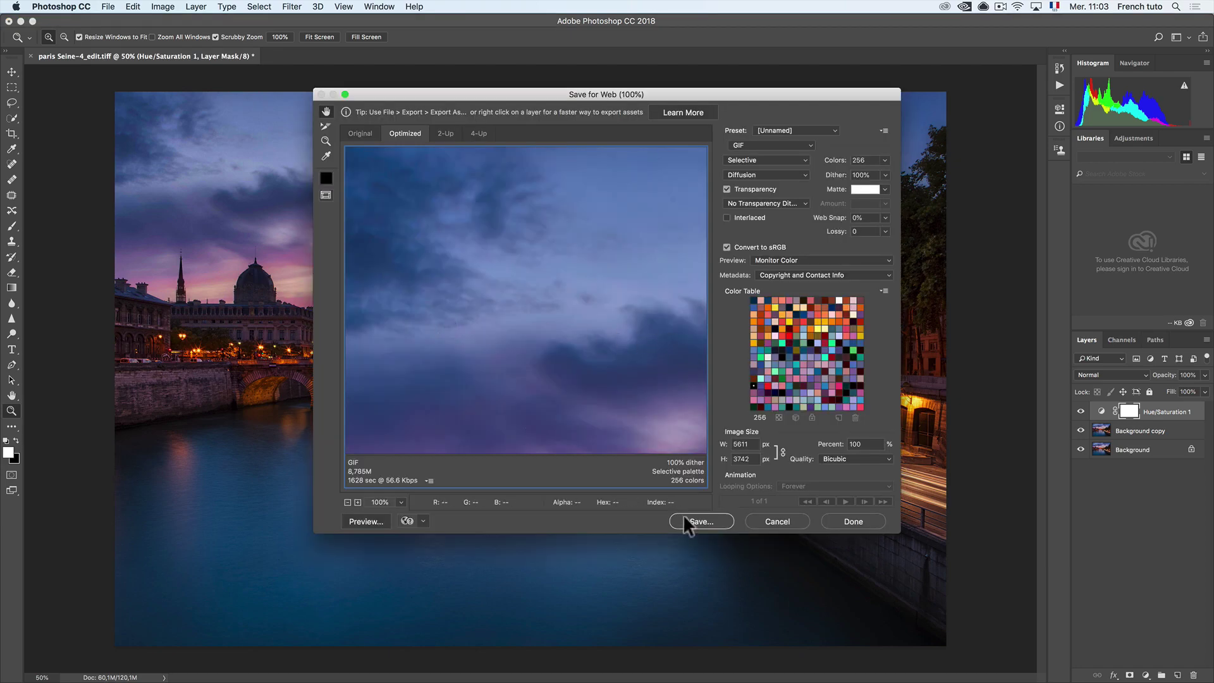
{"action": "left_click_drag", "start_coordinate": [776, 95], "coordinate": [716, 84]}
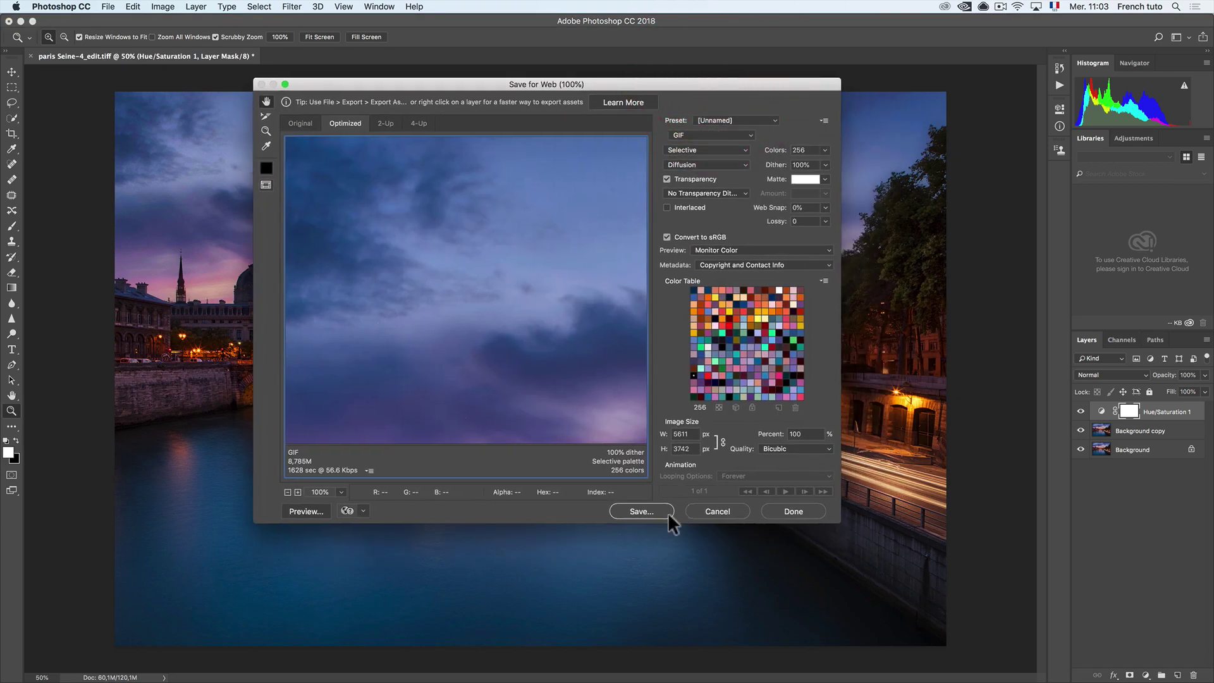
{"action": "left_click", "coordinate": [639, 511]}
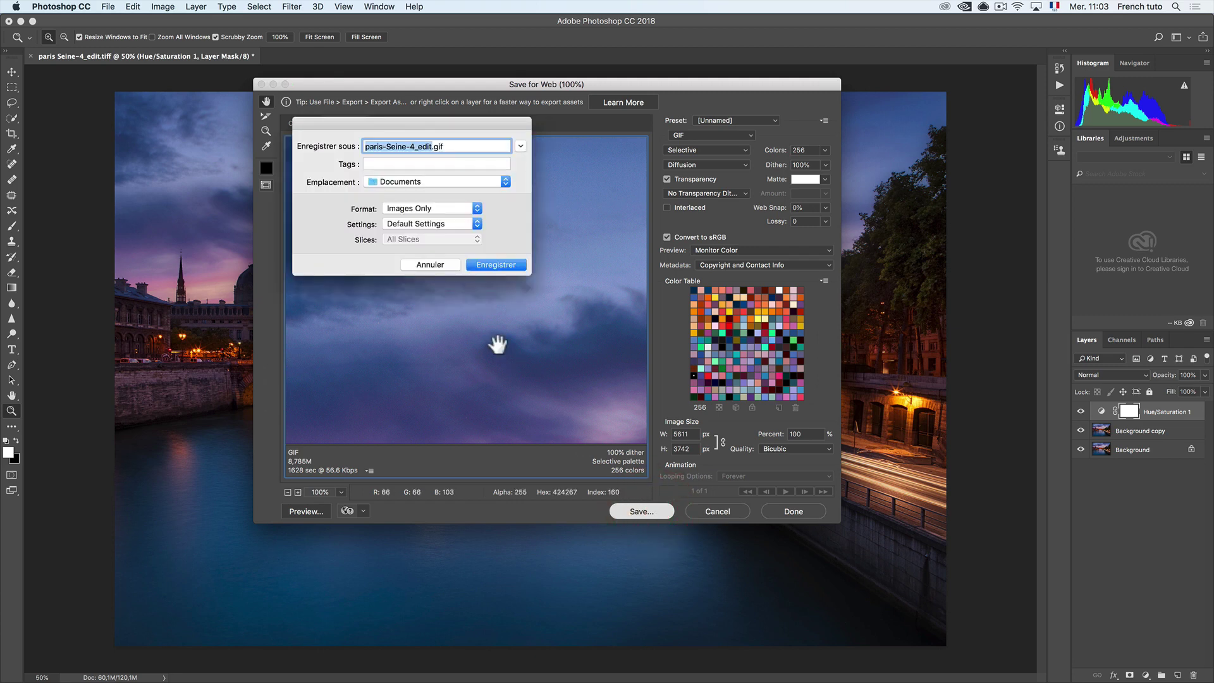
{"action": "left_click", "coordinate": [452, 265]}
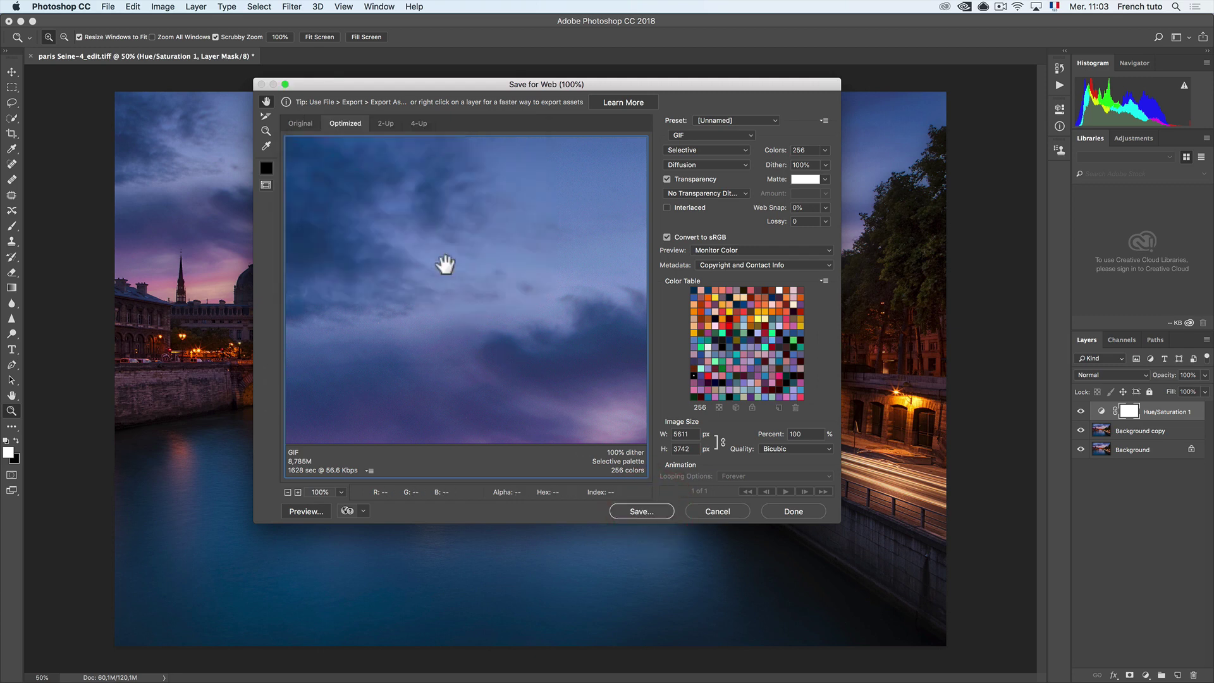
{"action": "left_click", "coordinate": [717, 131]}
{"action": "left_click", "coordinate": [718, 136]}
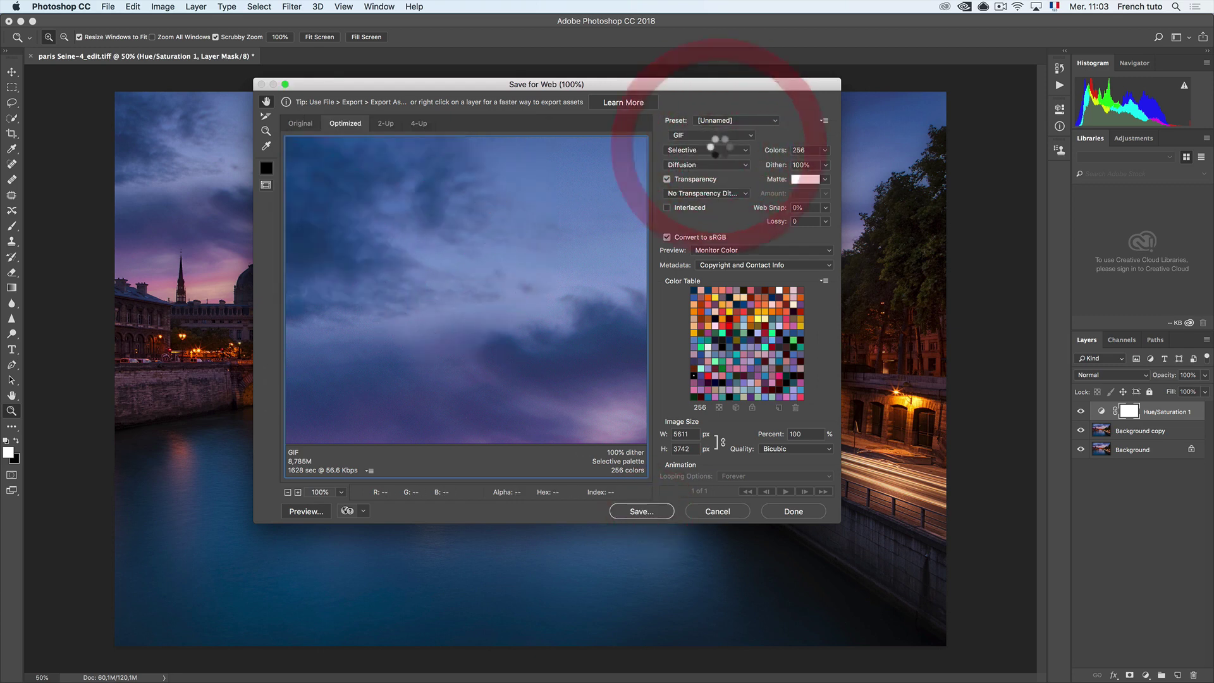
{"action": "left_click", "coordinate": [651, 510]}
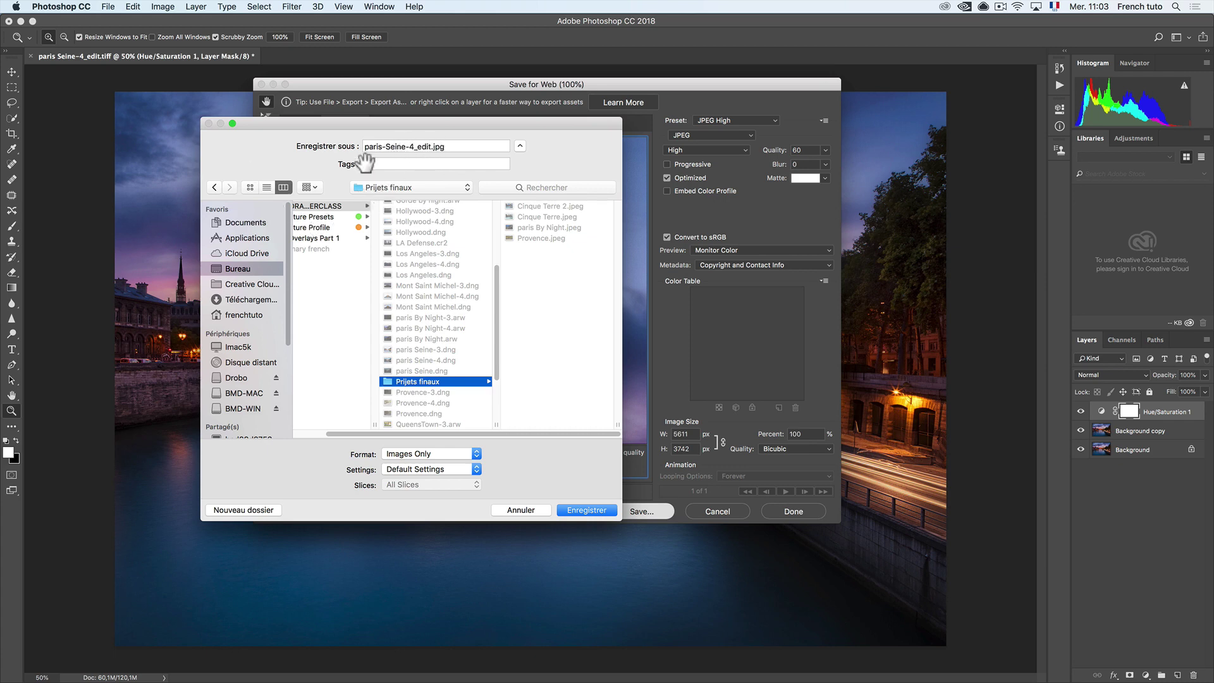
{"action": "left_click", "coordinate": [594, 506]}
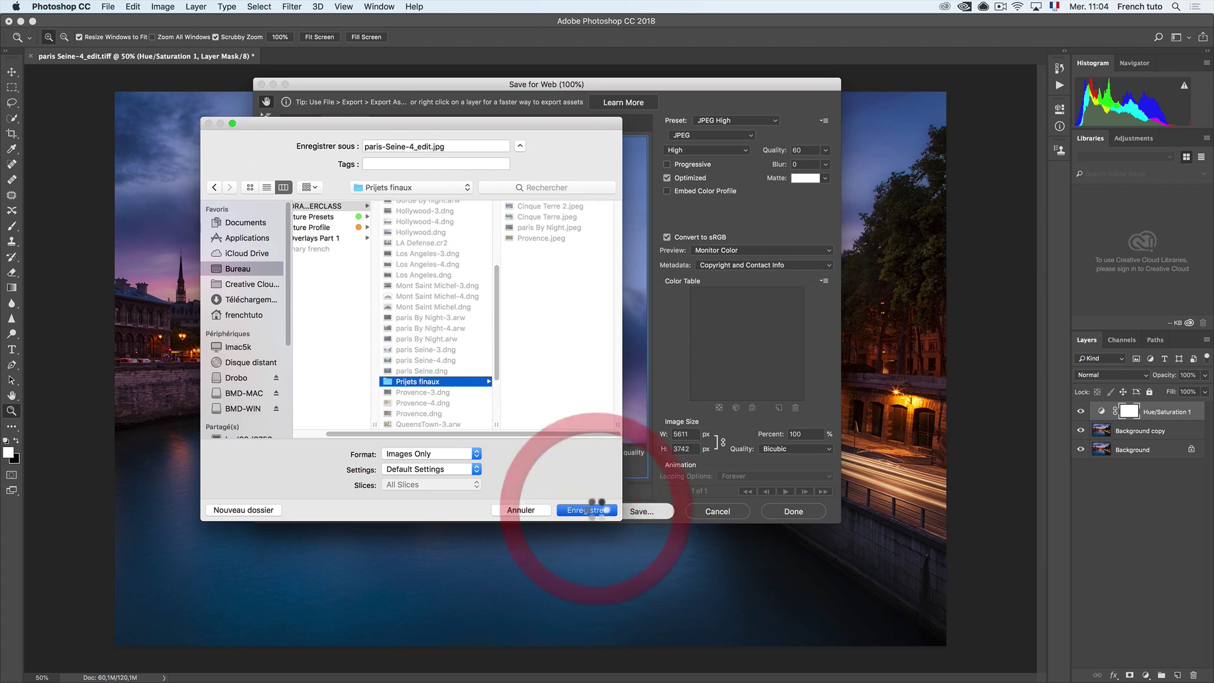